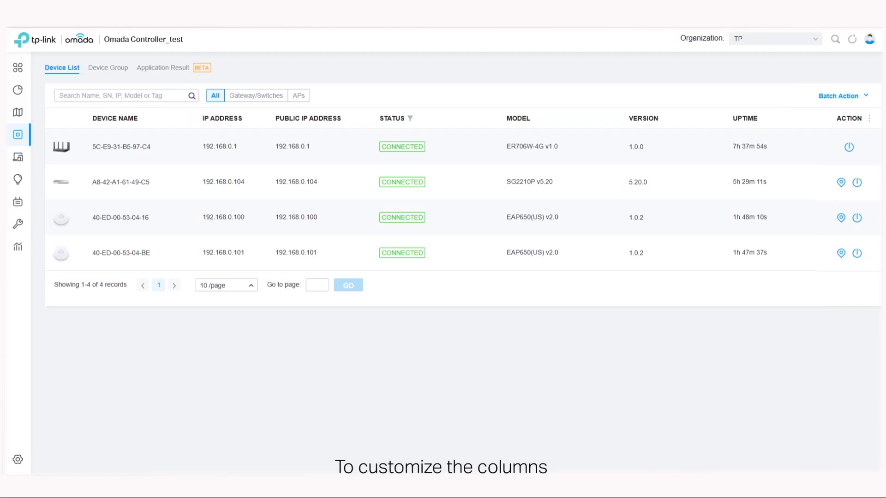
Display all available columns in the device list.
{"action": "left_click", "coordinate": [870, 120]}
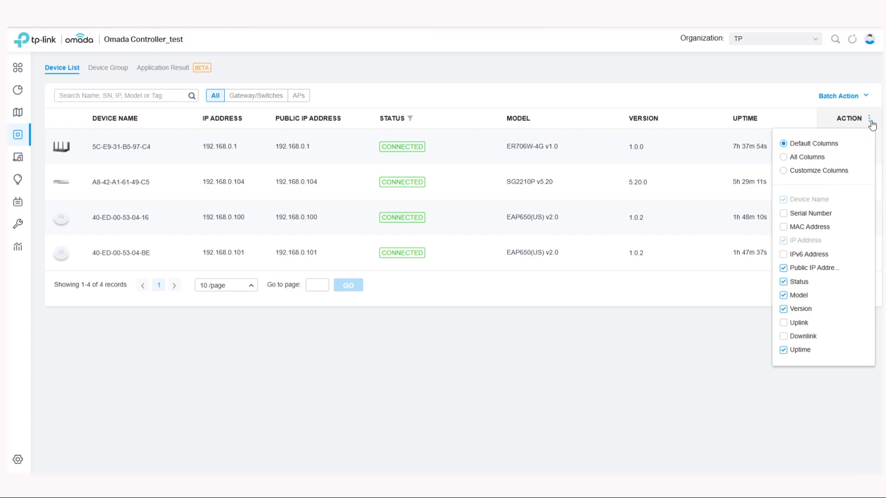
{"action": "left_click", "coordinate": [785, 158]}
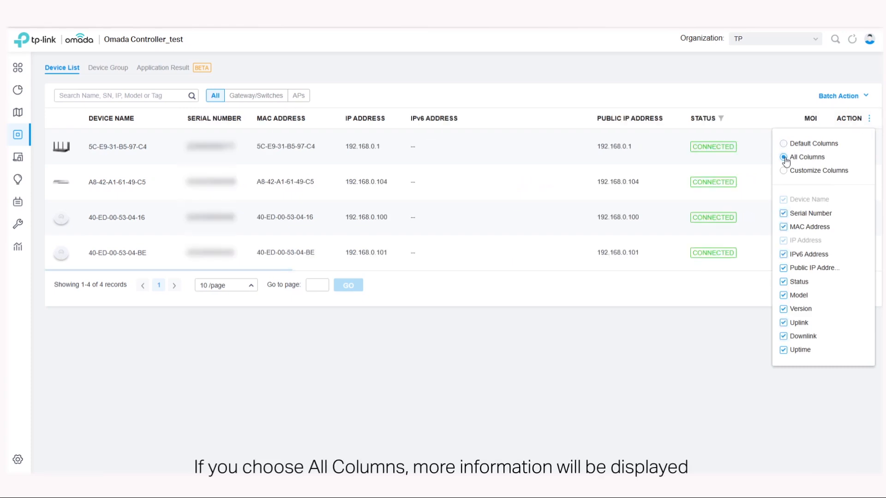
{"action": "left_click", "coordinate": [717, 471]}
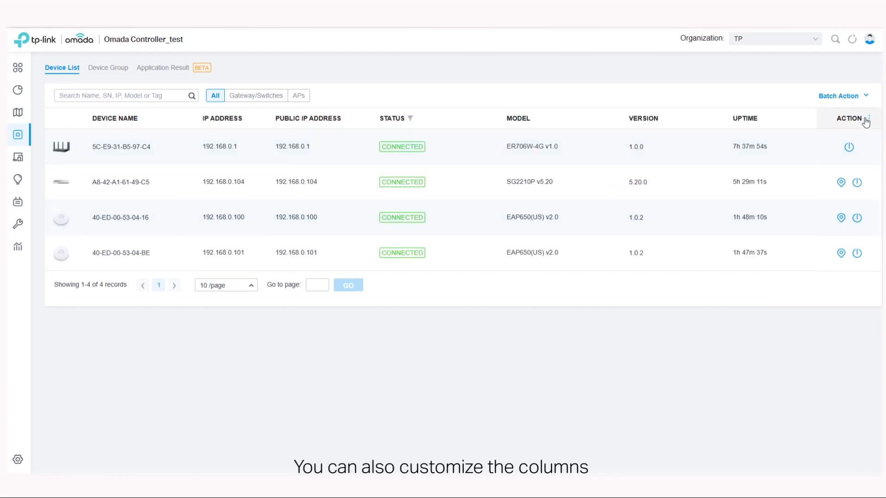
Customize the device list columns by adding Clients and Download Traffic.
{"action": "left_click", "coordinate": [870, 123]}
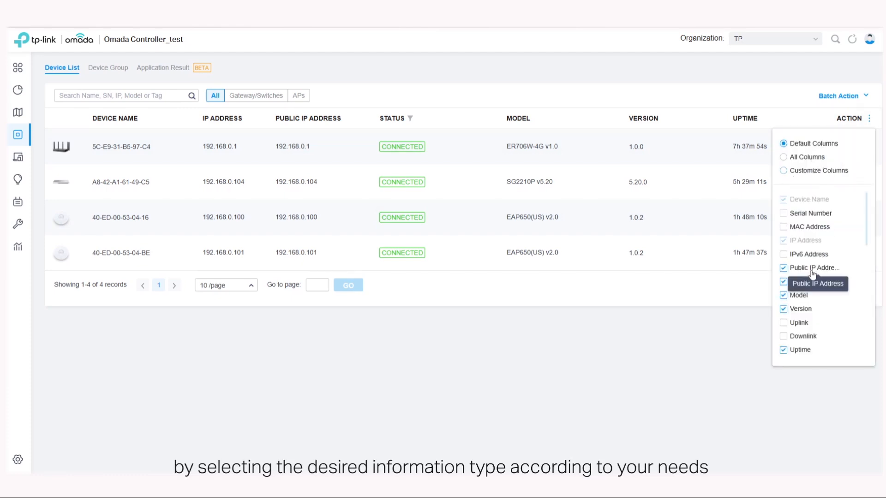
{"action": "scroll", "coordinate": [812, 277], "scroll_direction": "down", "scroll_amount": 3}
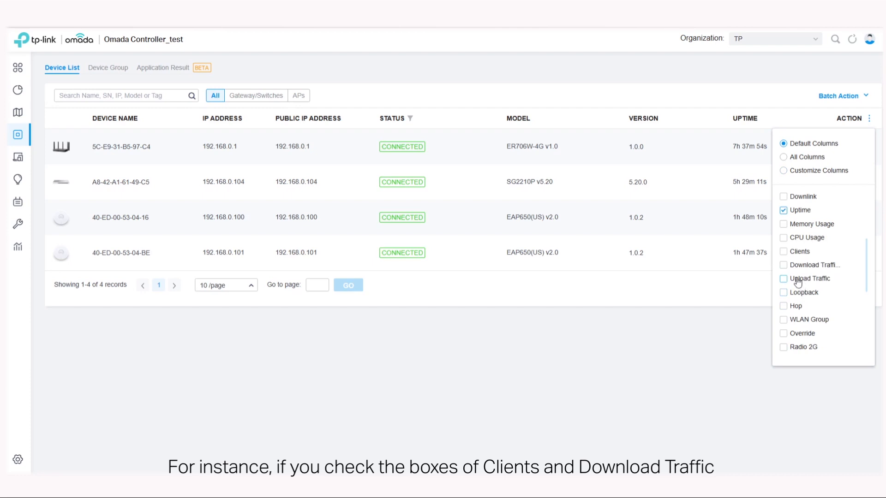
{"action": "left_click", "coordinate": [783, 252]}
{"action": "left_click", "coordinate": [784, 266]}
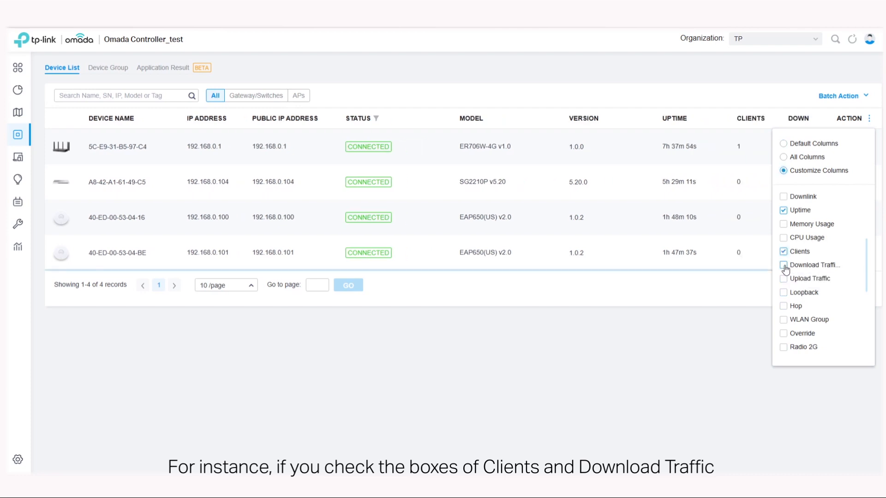
{"action": "left_click", "coordinate": [727, 342]}
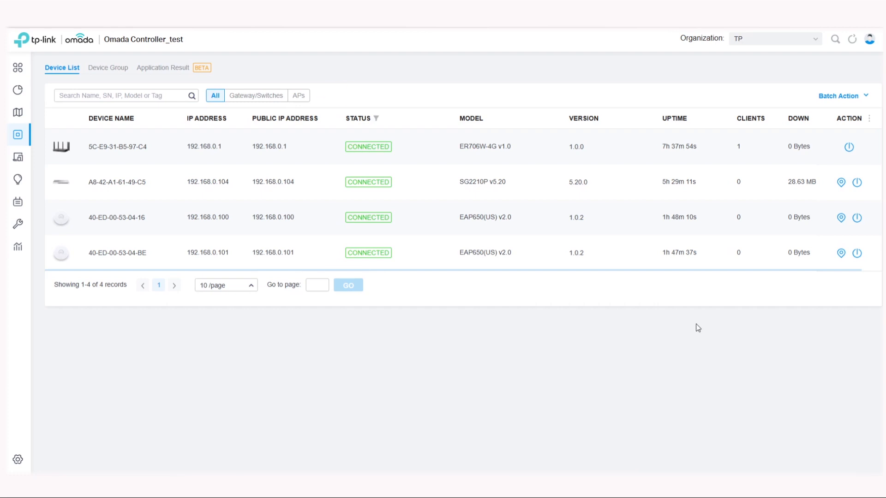
Search the device list for "EAP".
{"action": "left_click", "coordinate": [112, 95]}
{"action": "type", "text": "EAP"}
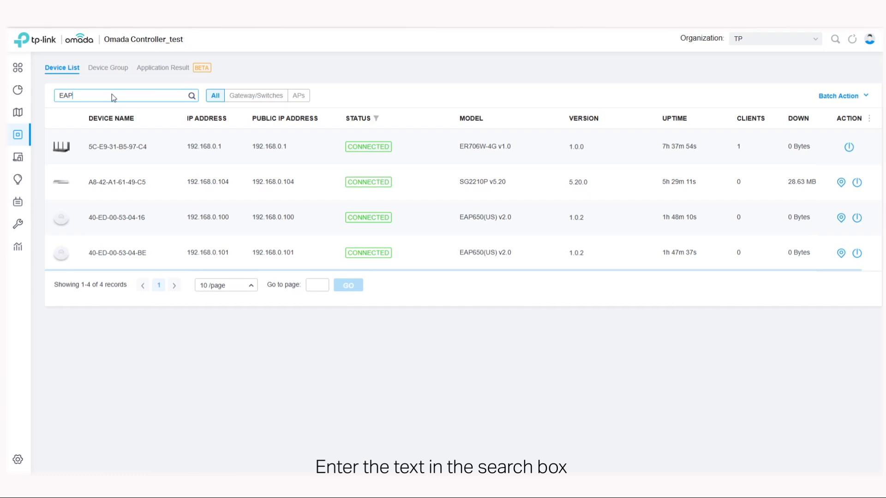
{"action": "left_click", "coordinate": [192, 96]}
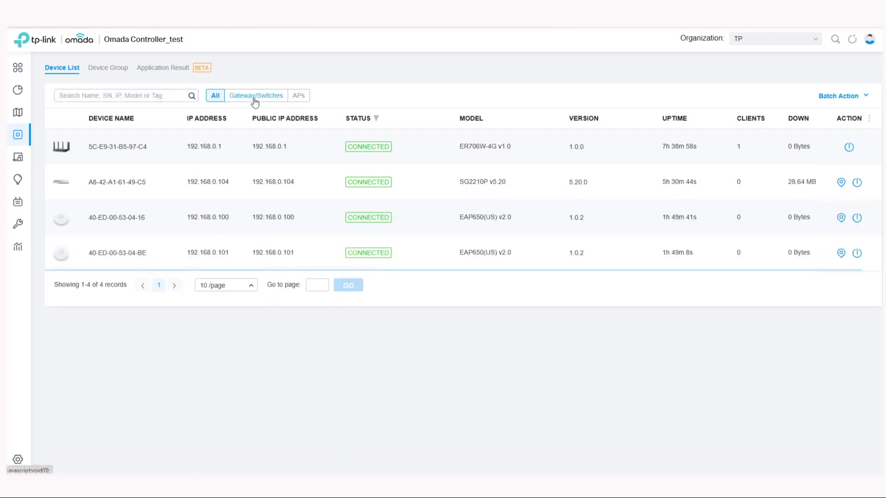
Filter the device list by Gateway/Switches and by APs, and open the Status column's filter.
{"action": "left_click", "coordinate": [253, 96]}
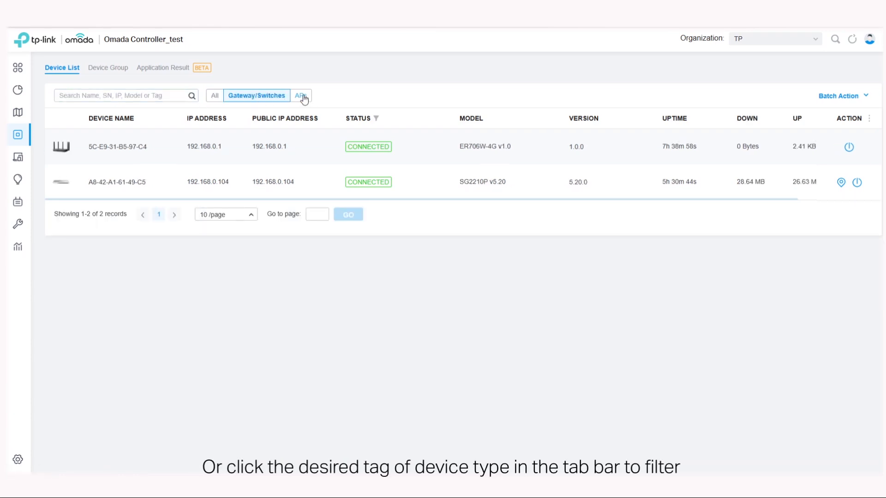
{"action": "left_click", "coordinate": [304, 99]}
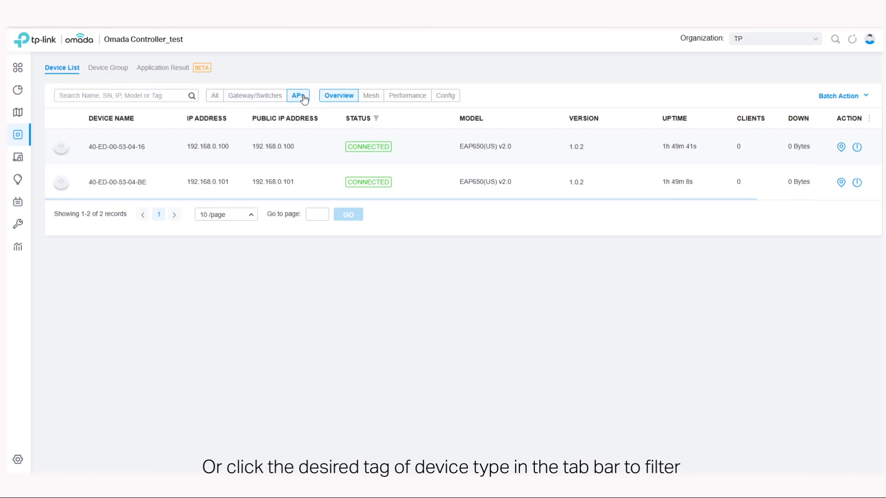
{"action": "left_click", "coordinate": [380, 120]}
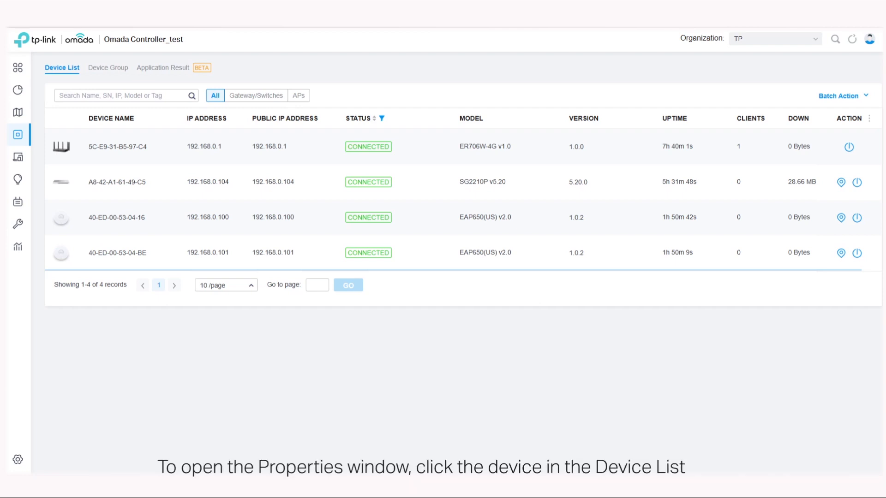
Open the ER706W-4G gateway's properties from the device list and again from the map topology.
{"action": "left_click", "coordinate": [495, 153]}
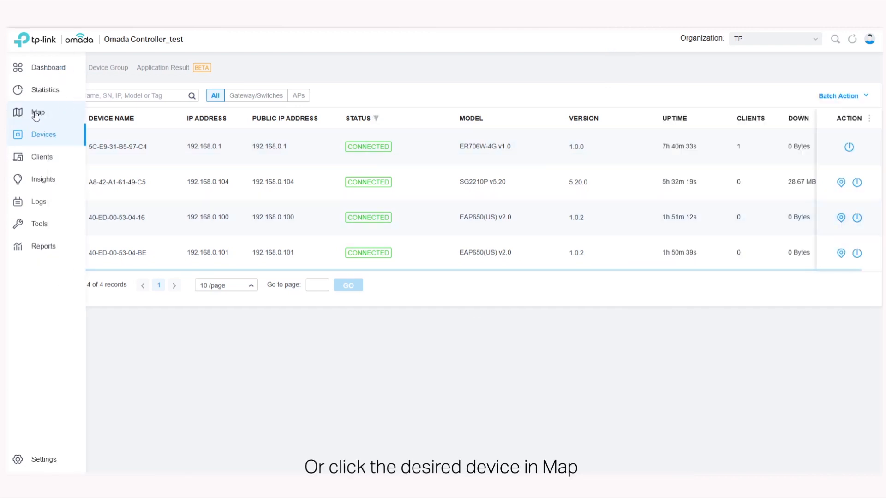
{"action": "left_click", "coordinate": [37, 113]}
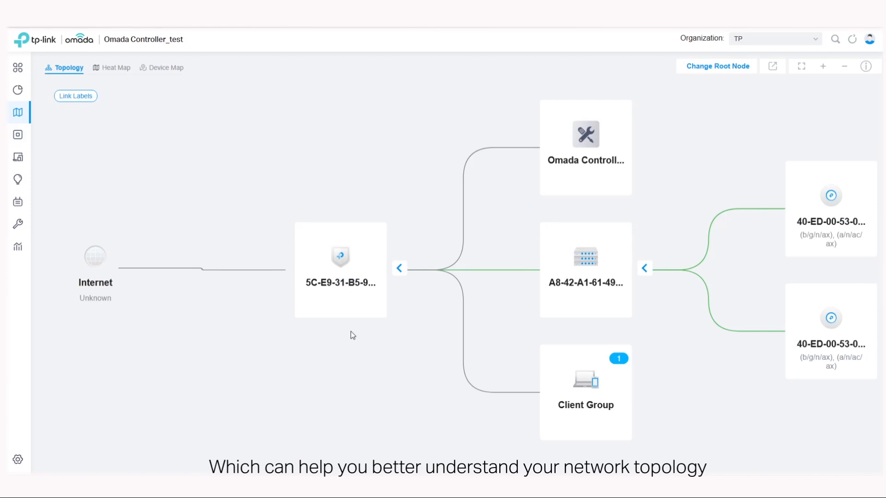
{"action": "left_click", "coordinate": [341, 267]}
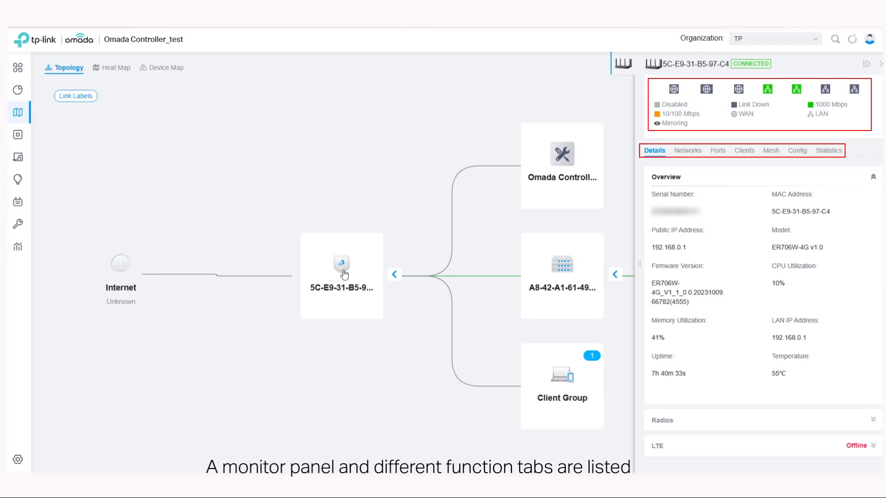
Review the gateway's Networks, Clients, Mesh and Statistics sections in its properties.
{"action": "left_click", "coordinate": [688, 152]}
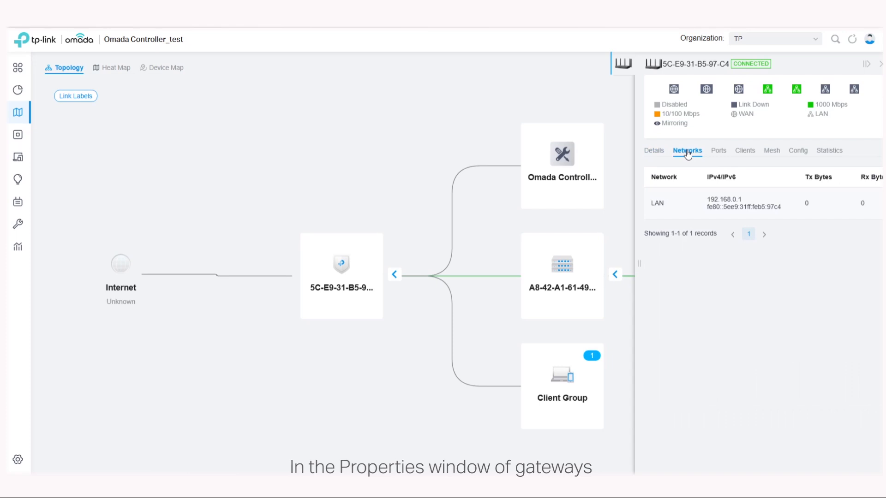
{"action": "left_click", "coordinate": [745, 156]}
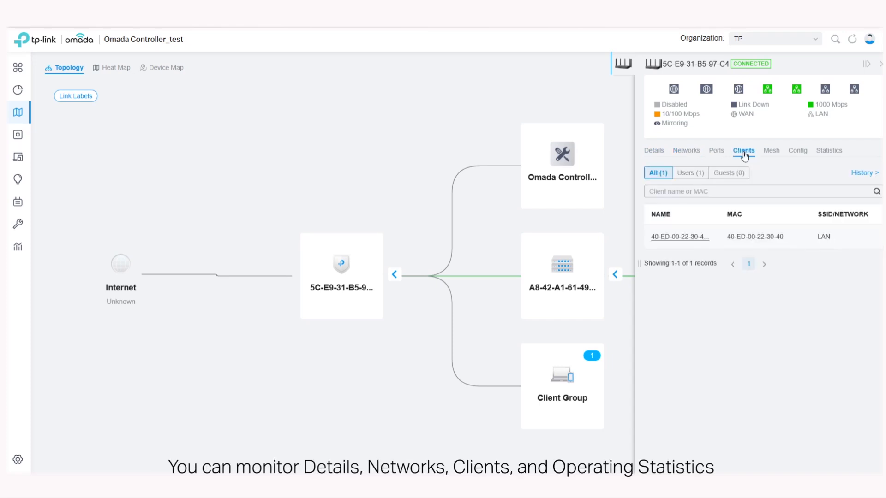
{"action": "left_click", "coordinate": [771, 155]}
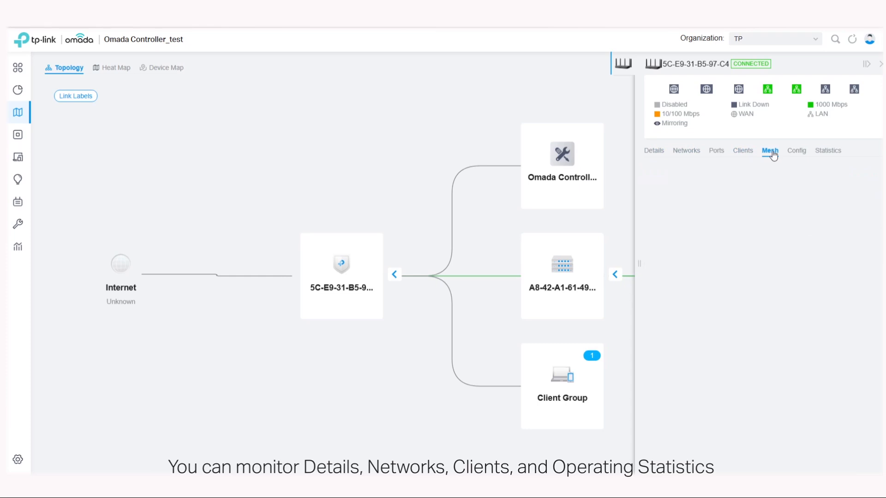
{"action": "left_click", "coordinate": [829, 152]}
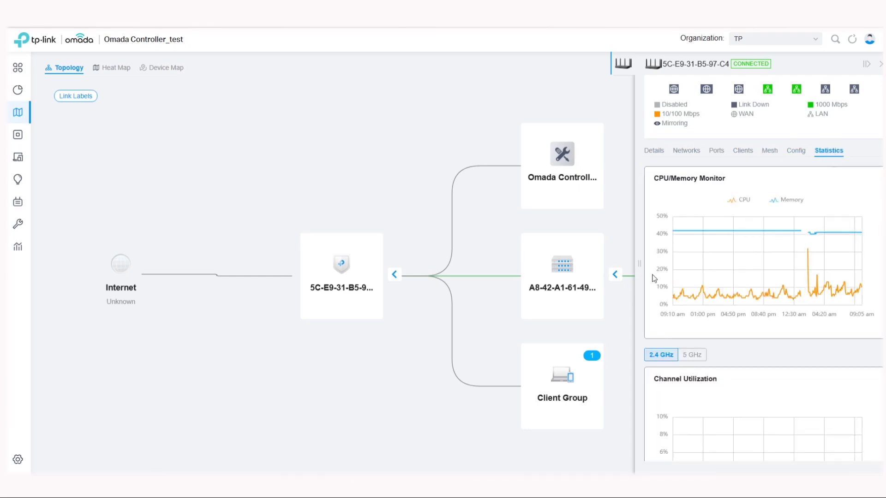
Return to the device list and review the SG2210P switch's Clients and Statistics, closing its properties when done.
{"action": "left_click", "coordinate": [77, 143]}
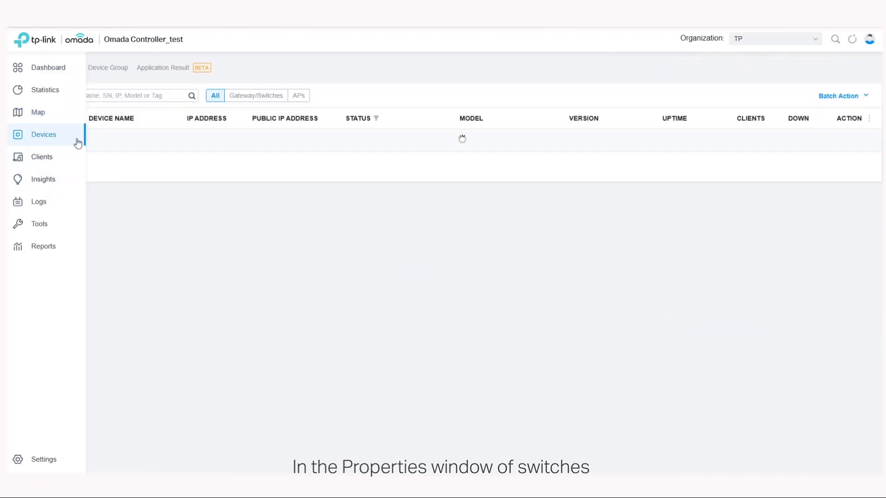
{"action": "left_click", "coordinate": [95, 183]}
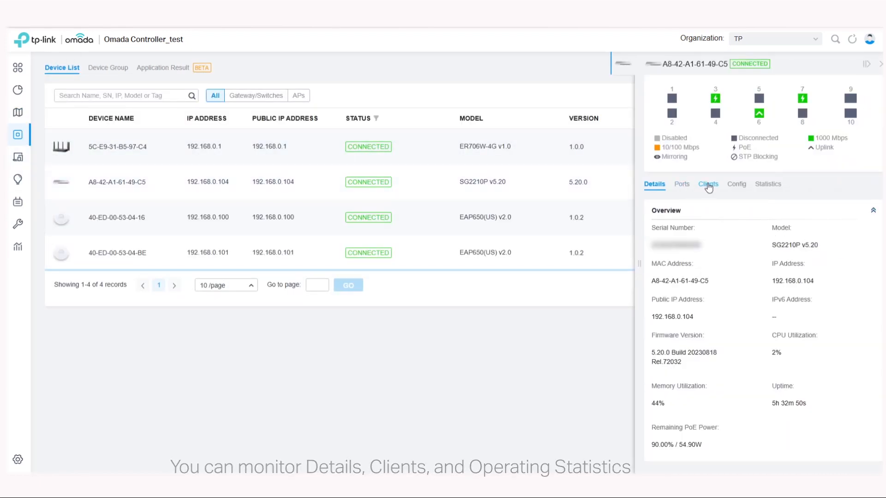
{"action": "left_click", "coordinate": [710, 186]}
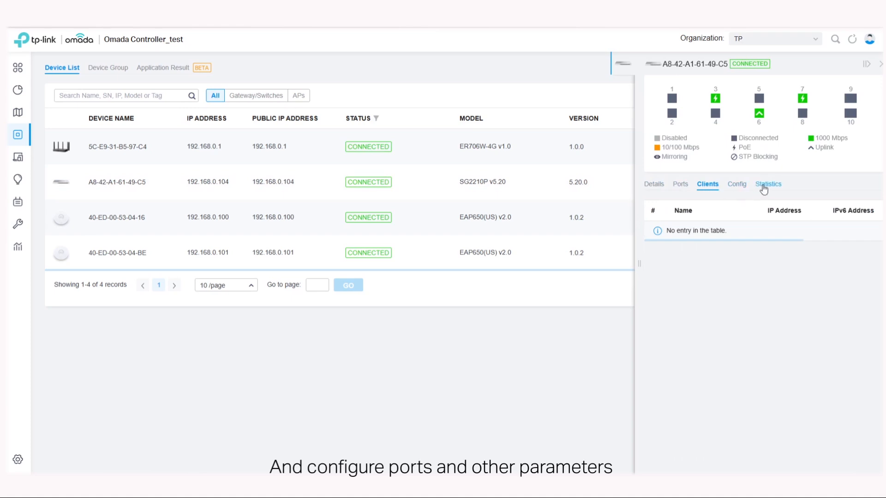
{"action": "left_click", "coordinate": [764, 190]}
{"action": "left_click", "coordinate": [881, 64]}
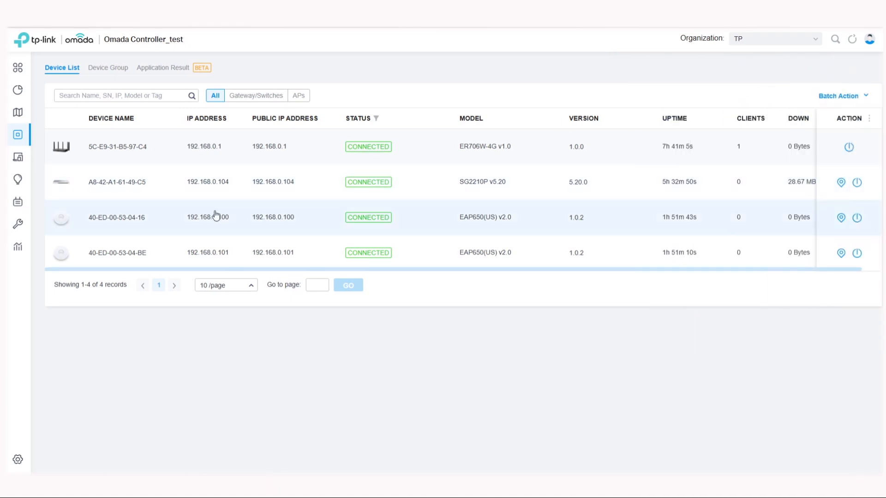
Review the Clients, Mesh and Statistics of the EAP650 access point at 192.168.0.100, closing its properties when done.
{"action": "left_click", "coordinate": [112, 225]}
{"action": "left_click", "coordinate": [685, 89]}
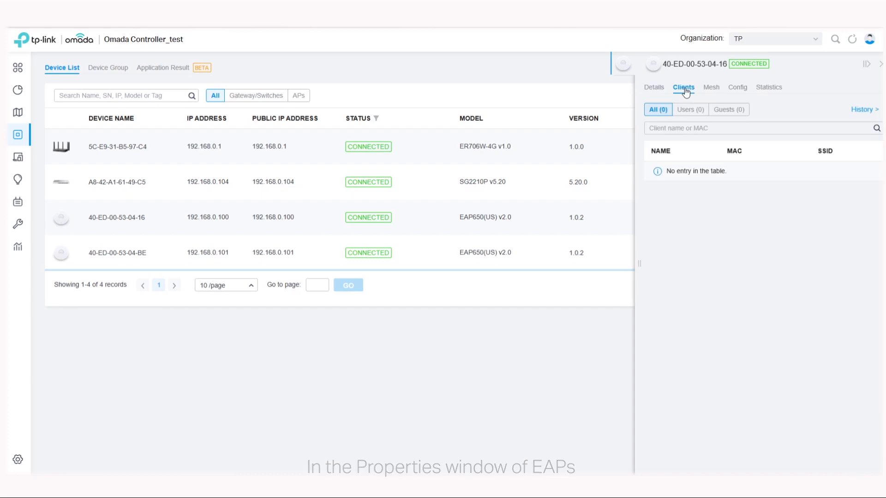
{"action": "left_click", "coordinate": [711, 88]}
{"action": "left_click", "coordinate": [773, 90]}
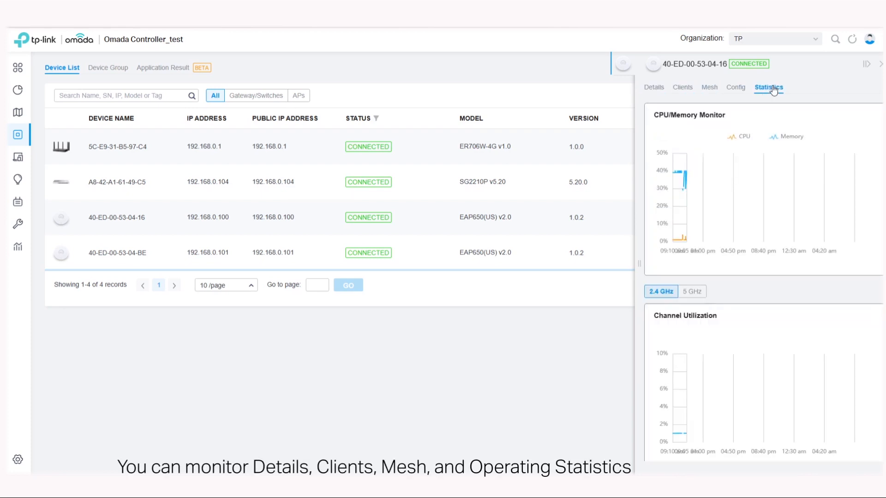
{"action": "left_click", "coordinate": [881, 66]}
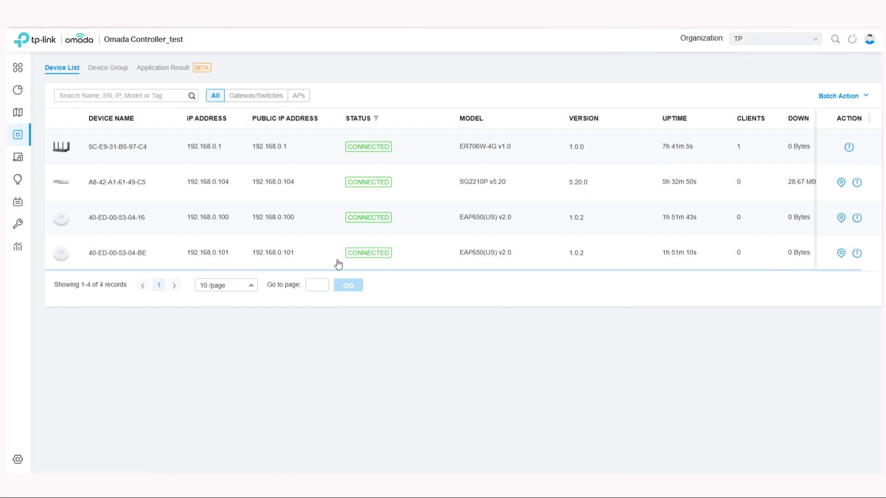
View the ER706W-4G gateway's statistics and performance charts, including the Switch Statistics and Application Analytics pages.
{"action": "left_click", "coordinate": [273, 146]}
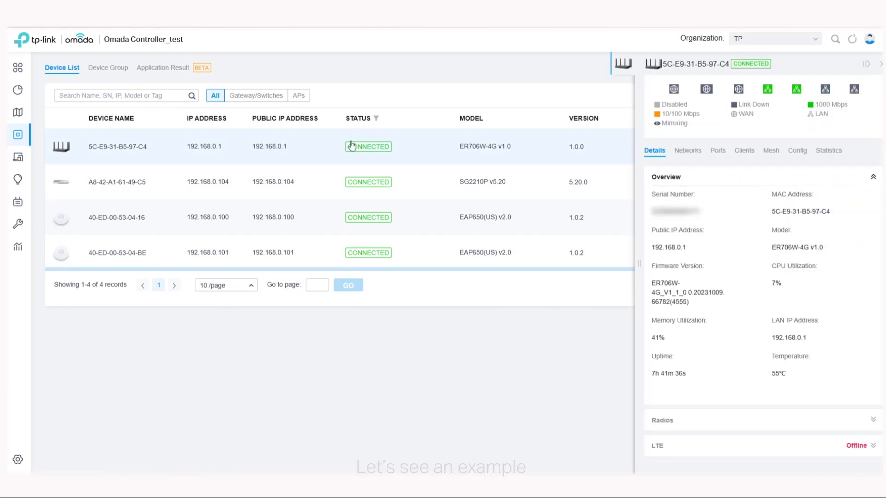
{"action": "left_click", "coordinate": [834, 154]}
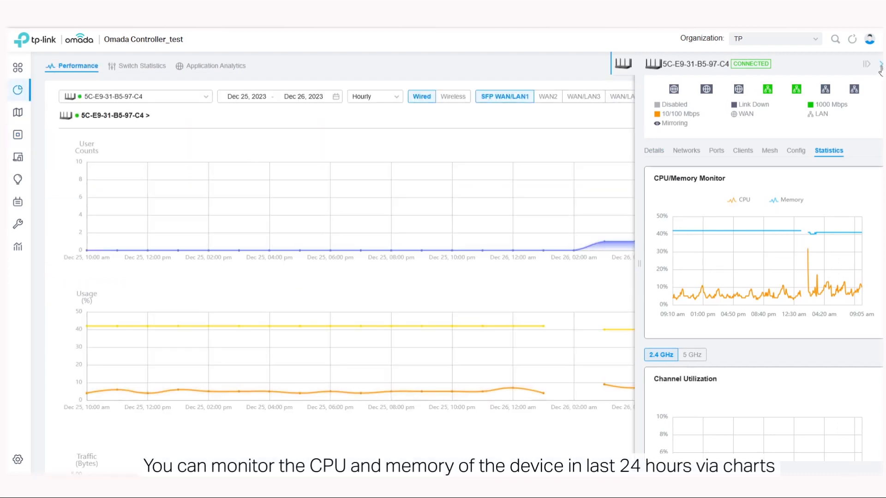
{"action": "left_click", "coordinate": [881, 68]}
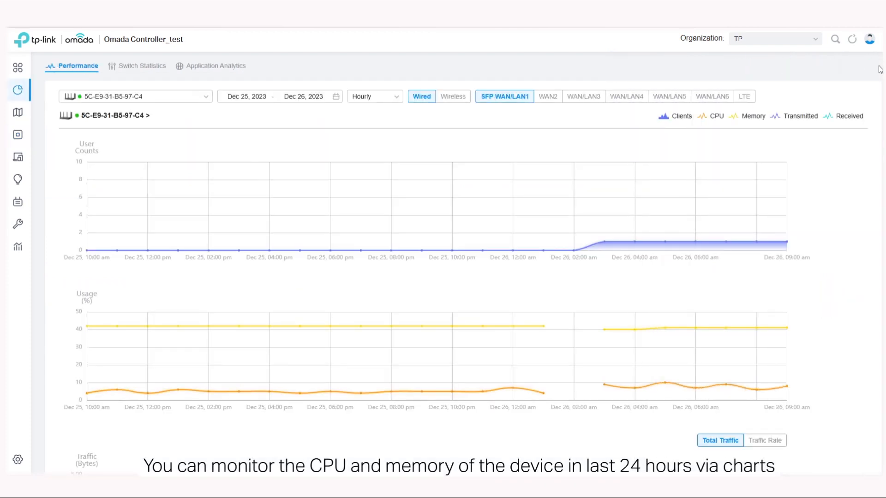
{"action": "left_click", "coordinate": [141, 69]}
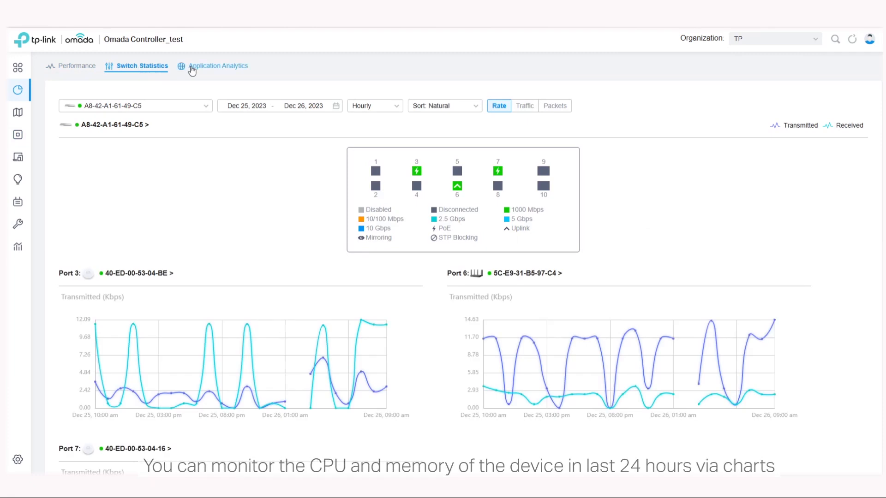
{"action": "left_click", "coordinate": [208, 69]}
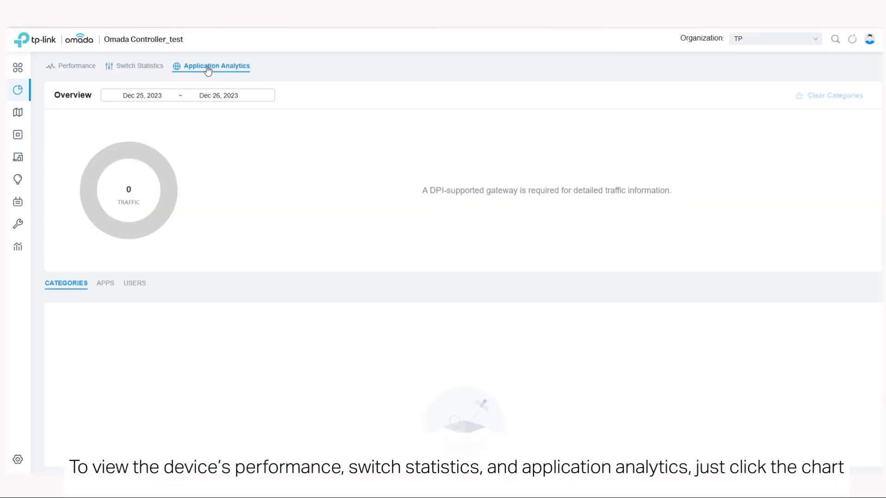
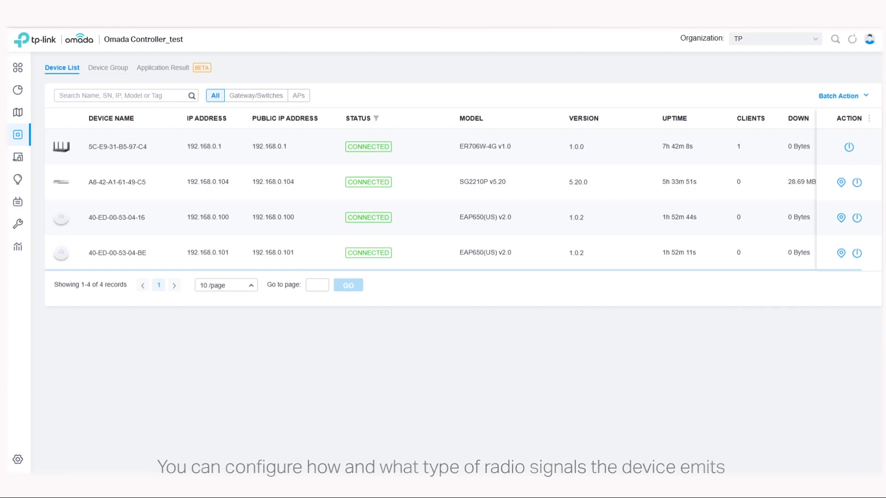
Open the Radios settings in the ER706W-4G gateway's configuration and bring up the 2.4 GHz options.
{"action": "left_click", "coordinate": [267, 144]}
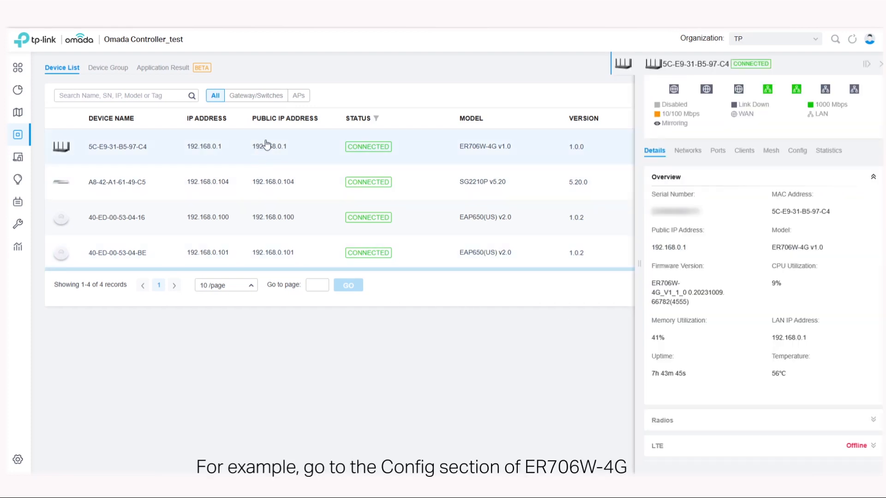
{"action": "left_click", "coordinate": [805, 155]}
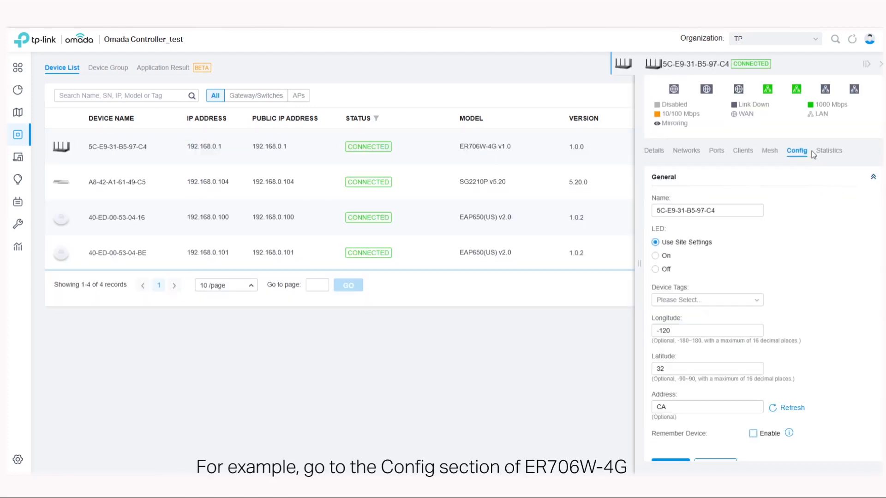
{"action": "scroll", "coordinate": [803, 221], "scroll_direction": "down", "scroll_amount": 5}
{"action": "scroll", "coordinate": [773, 345], "scroll_direction": "down", "scroll_amount": 2}
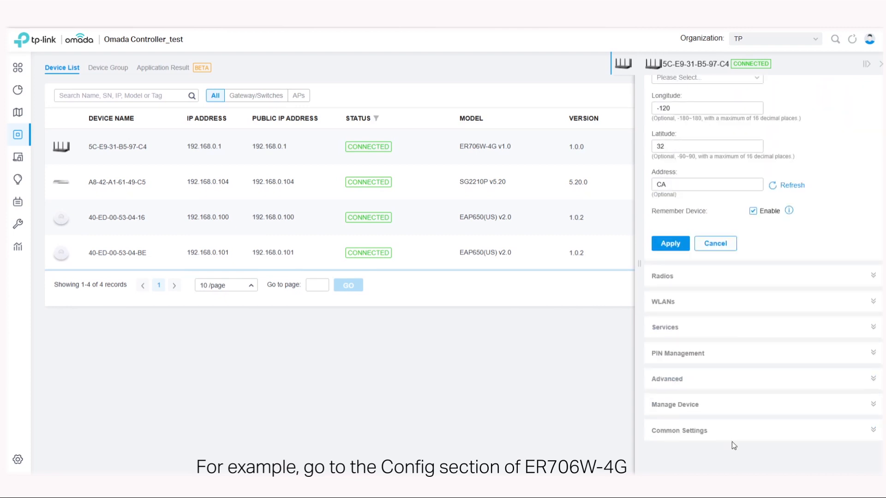
{"action": "left_click", "coordinate": [700, 277]}
{"action": "scroll", "coordinate": [701, 277], "scroll_direction": "down", "scroll_amount": 5}
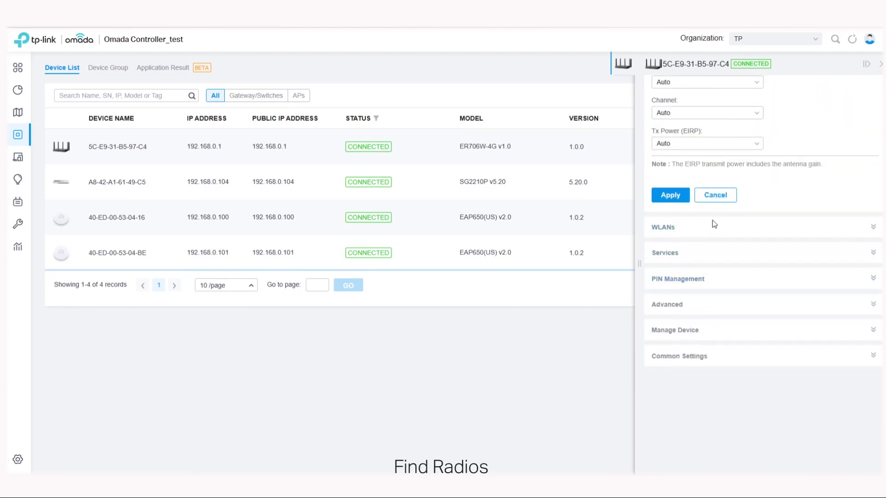
{"action": "scroll", "coordinate": [710, 146], "scroll_direction": "up", "scroll_amount": 2}
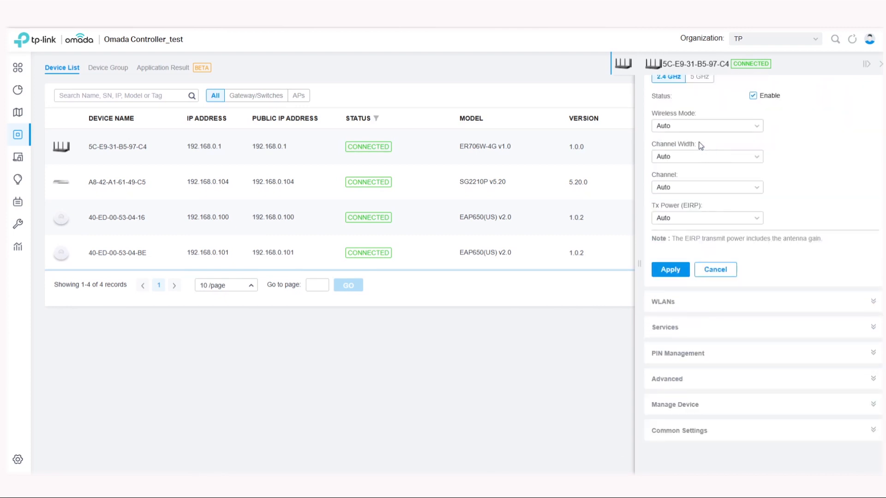
Set the gateway's 2.4 GHz radio to 802.11b/g/n/ax mixed mode with 40 MHz channel width, keep Auto channel, apply, and close its properties.
{"action": "left_click", "coordinate": [713, 128]}
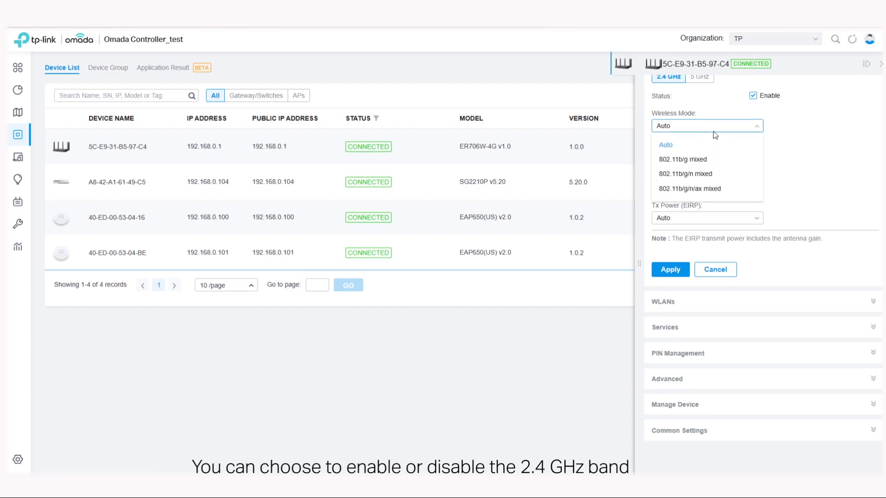
{"action": "left_click", "coordinate": [690, 189]}
{"action": "left_click", "coordinate": [688, 156]}
{"action": "left_click", "coordinate": [684, 204]}
{"action": "left_click", "coordinate": [680, 192]}
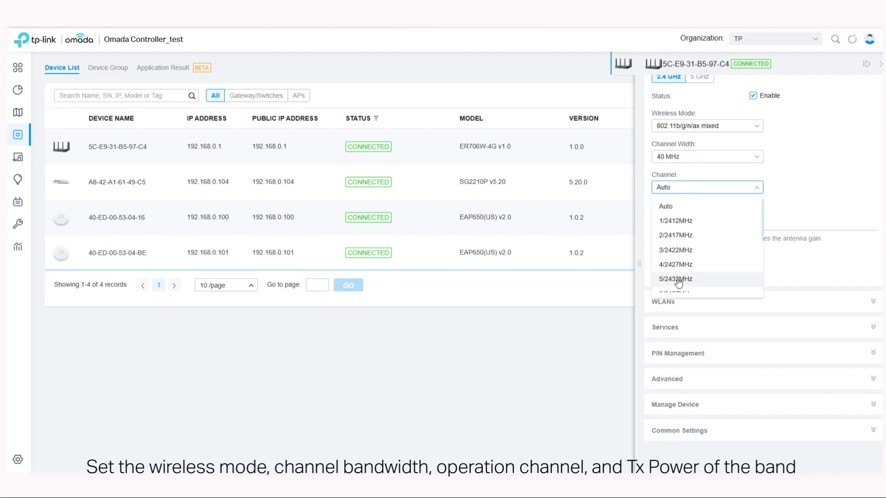
{"action": "left_click", "coordinate": [803, 172]}
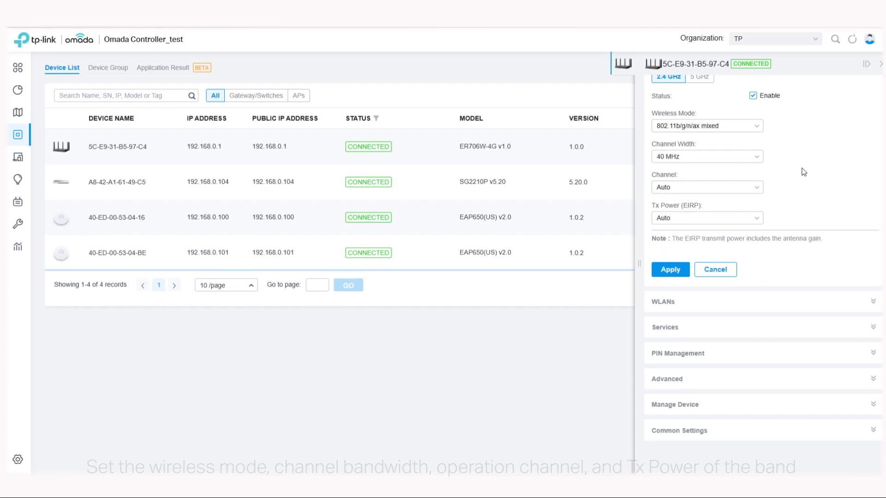
{"action": "left_click", "coordinate": [672, 273]}
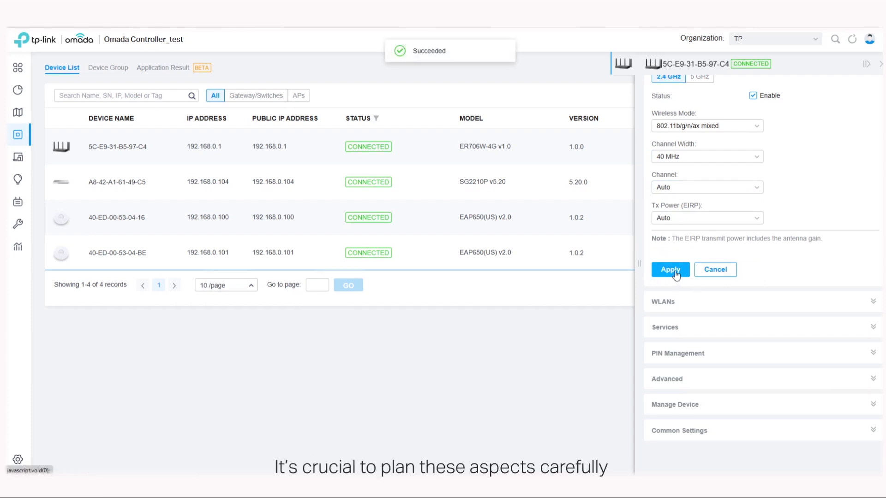
{"action": "left_click", "coordinate": [881, 67]}
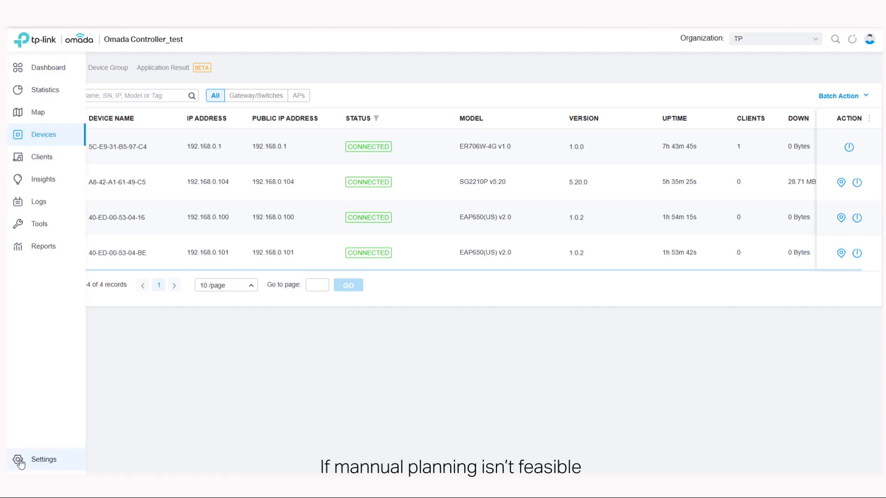
Open the AI WLAN Optimization page in the site's wireless network settings.
{"action": "left_click", "coordinate": [34, 461]}
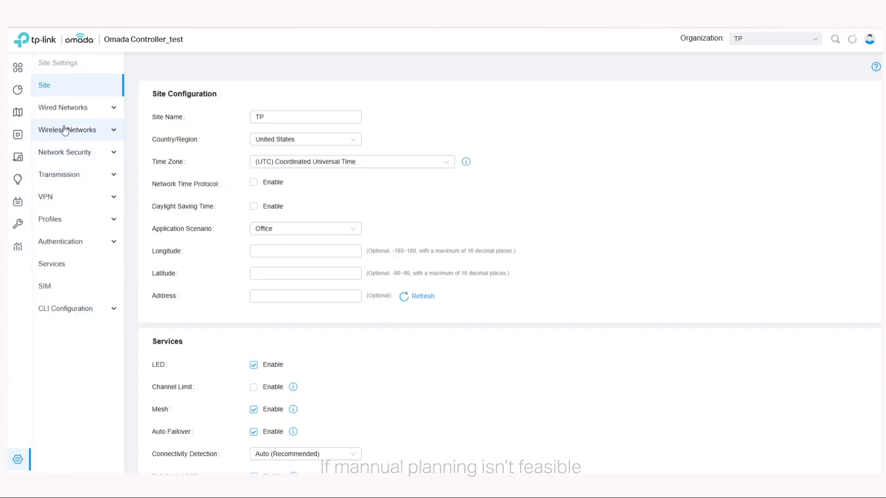
{"action": "left_click", "coordinate": [62, 133]}
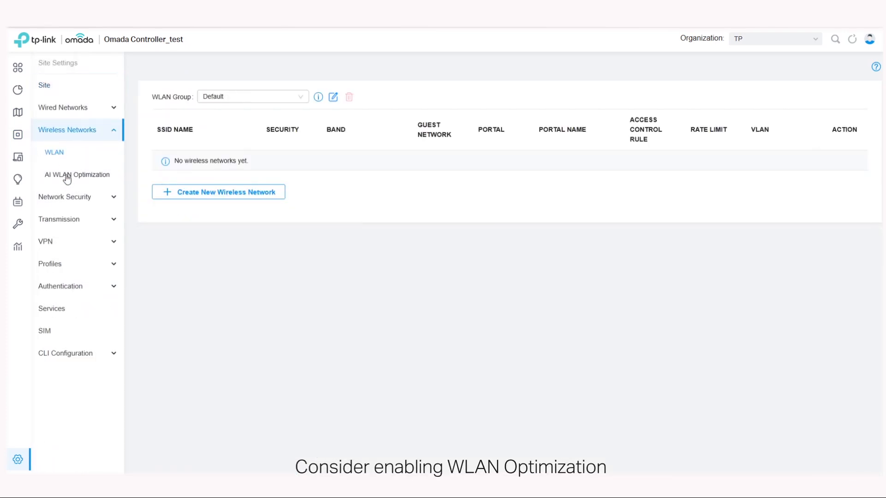
{"action": "left_click", "coordinate": [66, 175]}
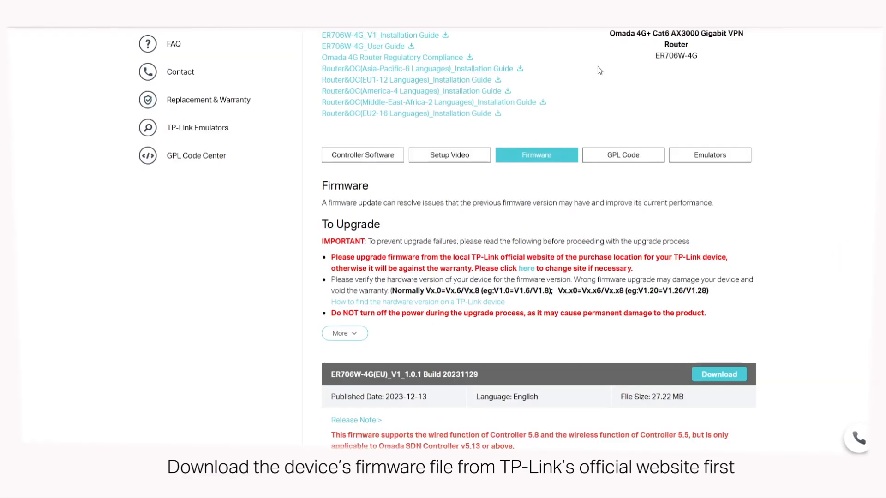
On TP-Link's support website, download the ER706W-4G(EU)_V1_1.0.1 Build 20231129 firmware, accepting the local-website notice.
{"action": "left_click", "coordinate": [718, 376]}
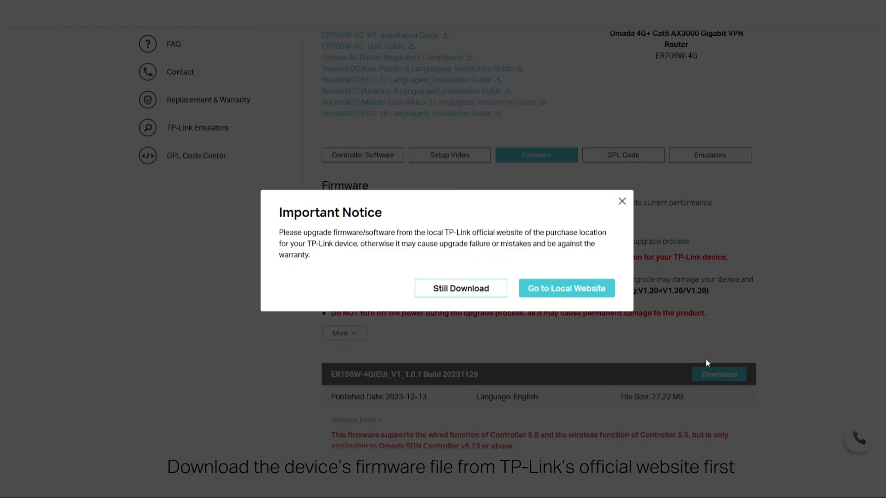
{"action": "left_click", "coordinate": [469, 292]}
{"action": "left_click", "coordinate": [771, 52]}
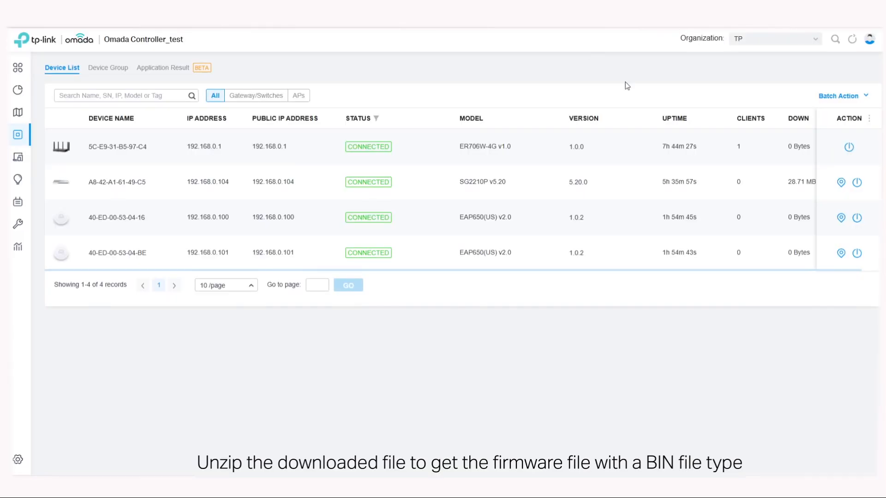
Run a Custom Upgrade of the ER706W-4G gateway with the downloaded 1.0.1 BIN firmware file, and close its properties when done.
{"action": "left_click", "coordinate": [351, 147]}
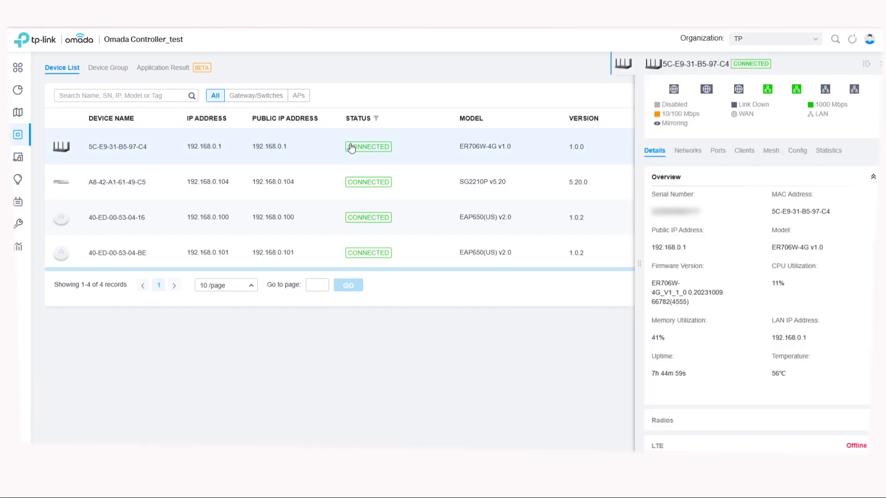
{"action": "left_click", "coordinate": [797, 151]}
{"action": "scroll", "coordinate": [777, 279], "scroll_direction": "down", "scroll_amount": 5}
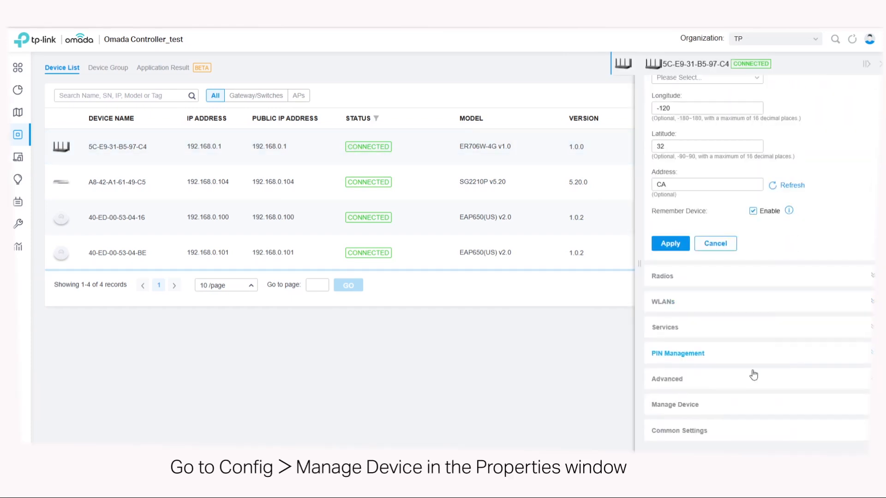
{"action": "left_click", "coordinate": [691, 405]}
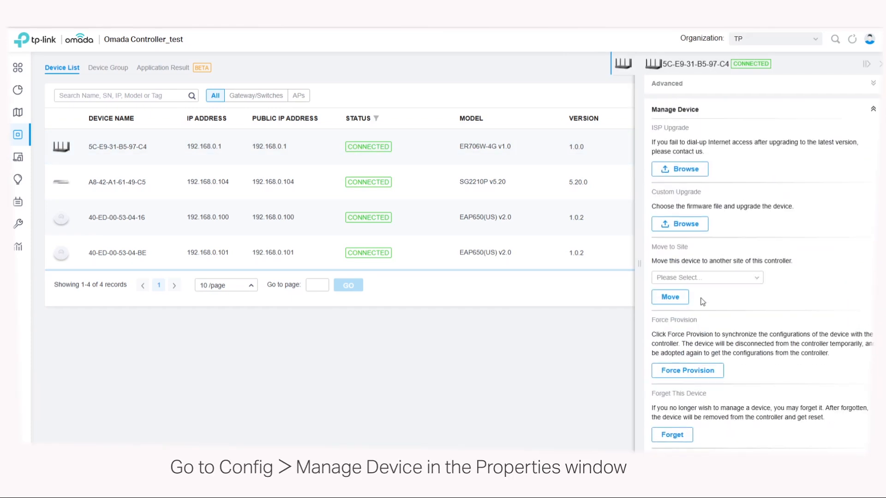
{"action": "left_click", "coordinate": [685, 225]}
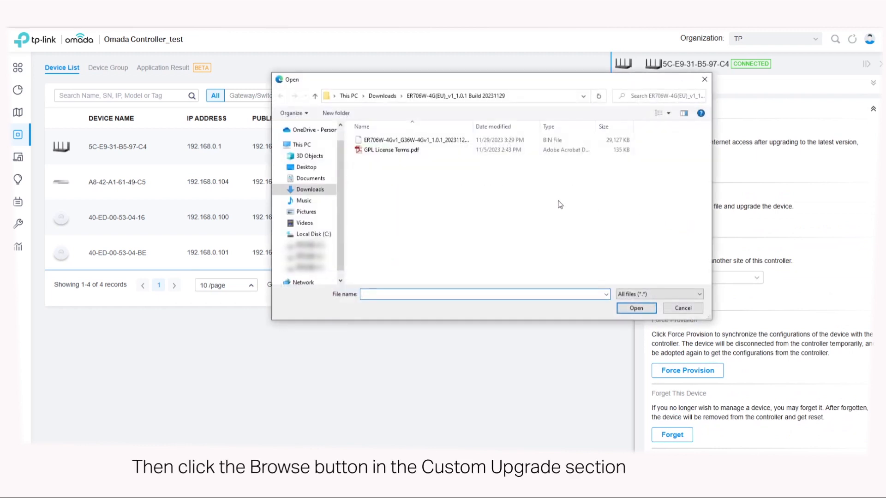
{"action": "left_click", "coordinate": [444, 143]}
{"action": "left_click", "coordinate": [637, 309]}
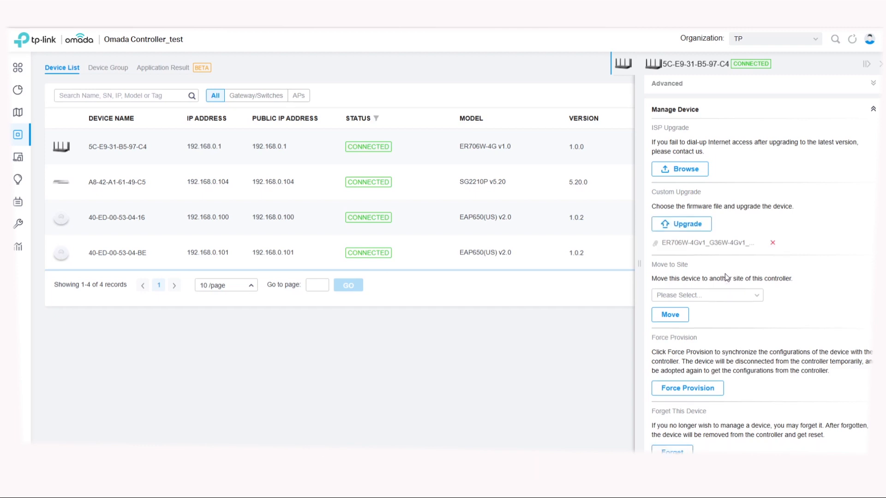
{"action": "left_click", "coordinate": [689, 224]}
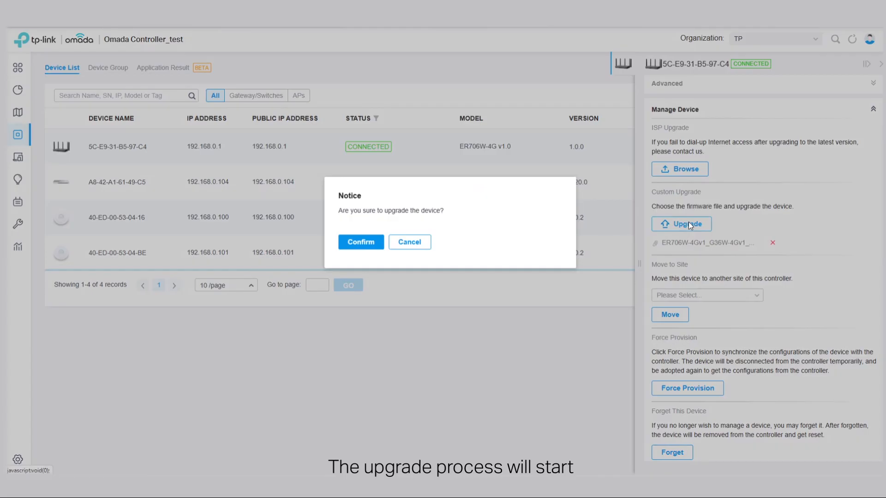
{"action": "left_click", "coordinate": [374, 246]}
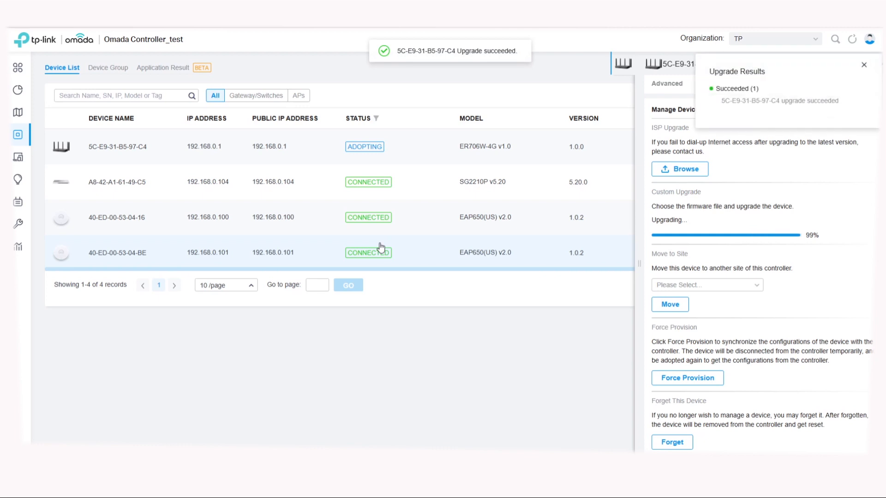
{"action": "left_click", "coordinate": [880, 67]}
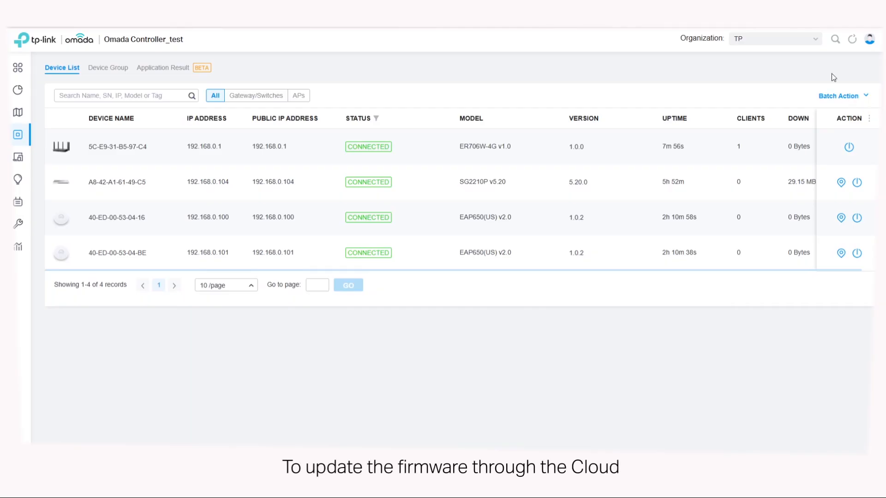
In the Global view's Controller Settings, enable Cloud Firmware Detection and Devices Update Notification and save the changes.
{"action": "left_click", "coordinate": [813, 41]}
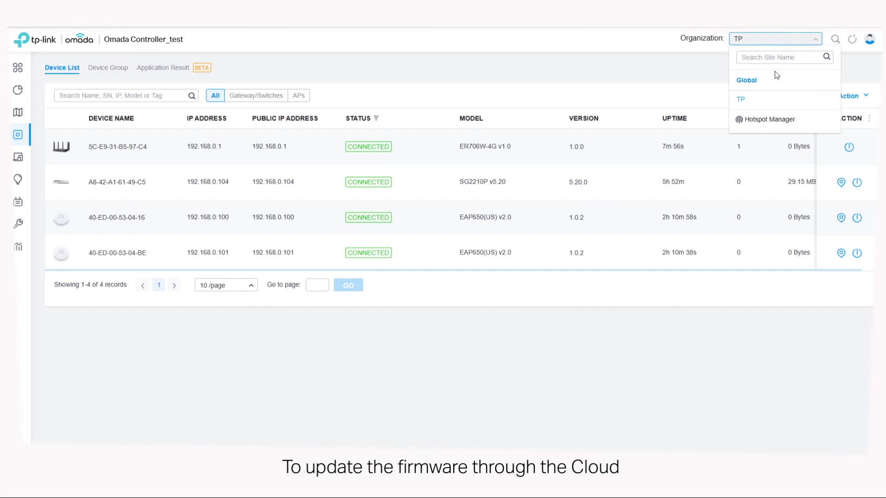
{"action": "left_click", "coordinate": [759, 88]}
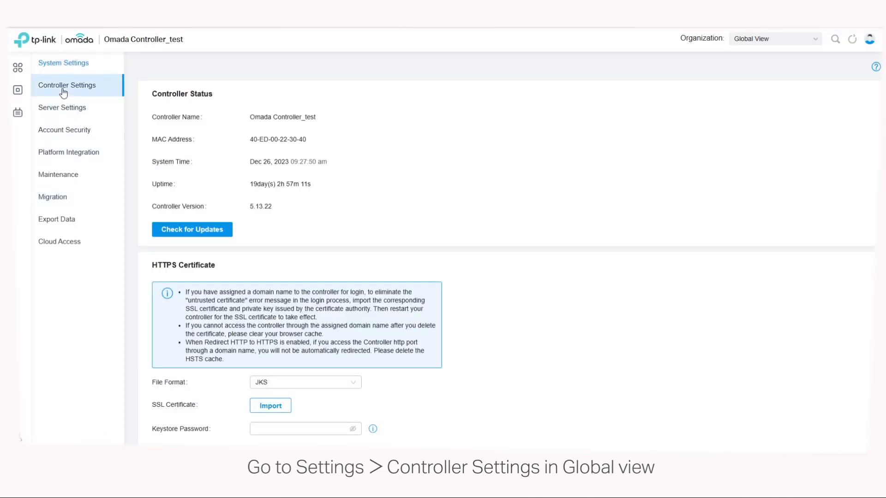
{"action": "left_click", "coordinate": [76, 94]}
{"action": "scroll", "coordinate": [508, 352], "scroll_direction": "down", "scroll_amount": 5}
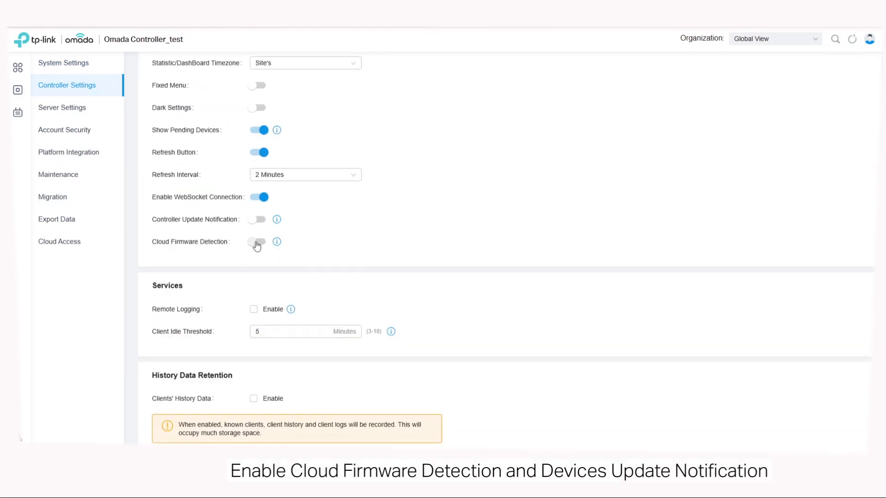
{"action": "left_click", "coordinate": [258, 245]}
{"action": "left_click", "coordinate": [259, 264]}
{"action": "scroll", "coordinate": [277, 323], "scroll_direction": "down", "scroll_amount": 7}
{"action": "left_click", "coordinate": [152, 435]}
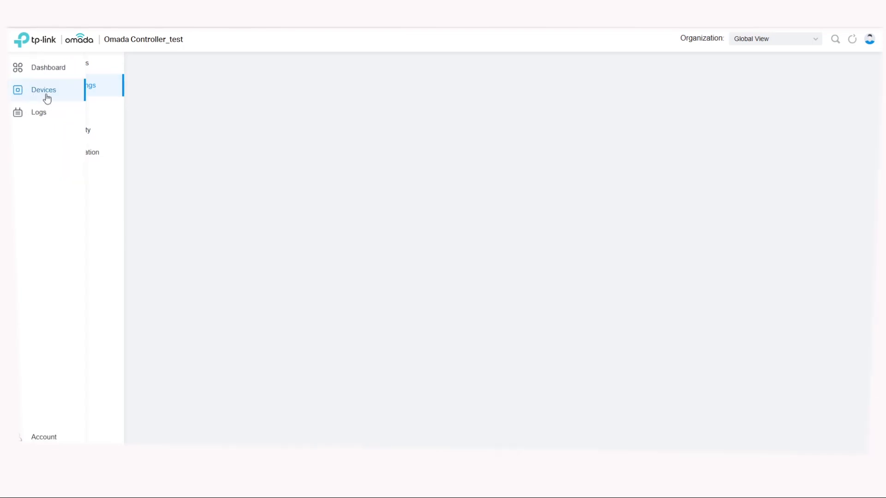
Check the global device list for new firmware, return to the TP site, and upgrade the ER706W-4G gateway online to version 1.0.1.
{"action": "left_click", "coordinate": [45, 95]}
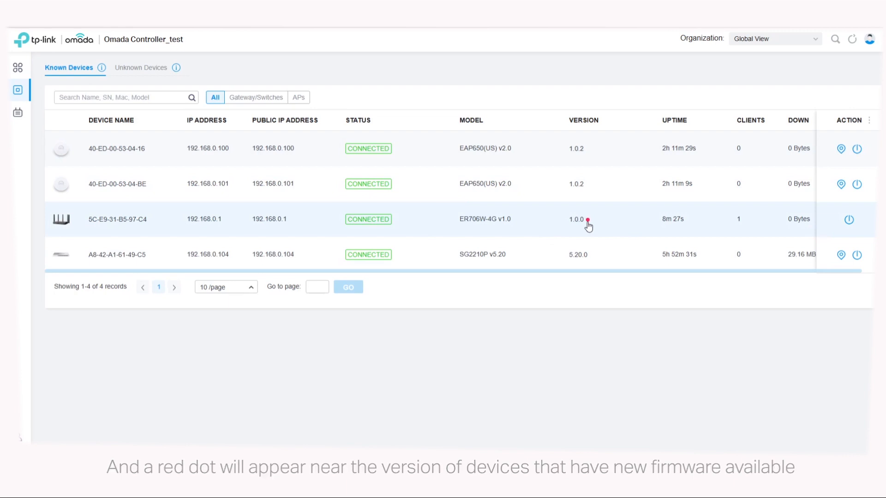
{"action": "left_click", "coordinate": [785, 39]}
{"action": "left_click", "coordinate": [753, 78]}
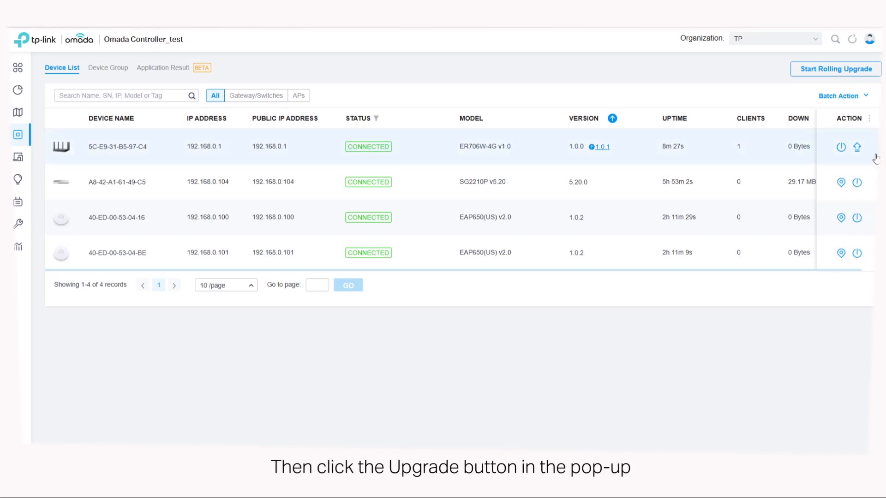
{"action": "left_click", "coordinate": [858, 147]}
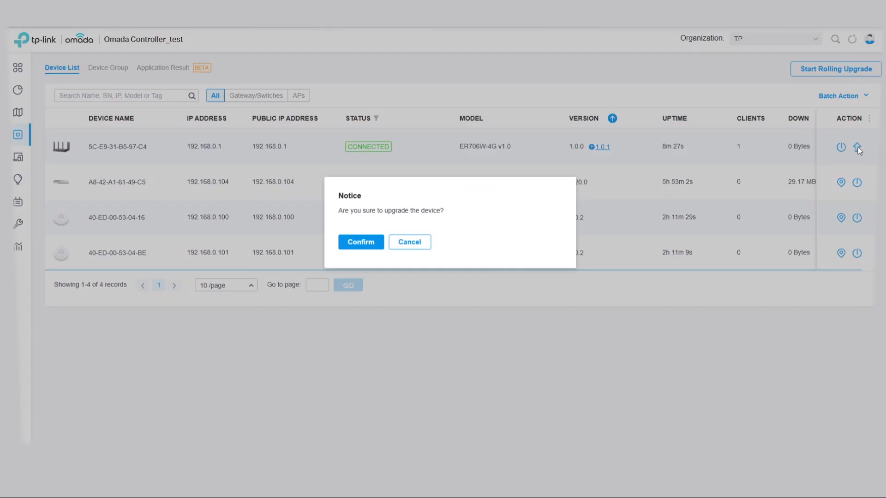
{"action": "left_click", "coordinate": [382, 245]}
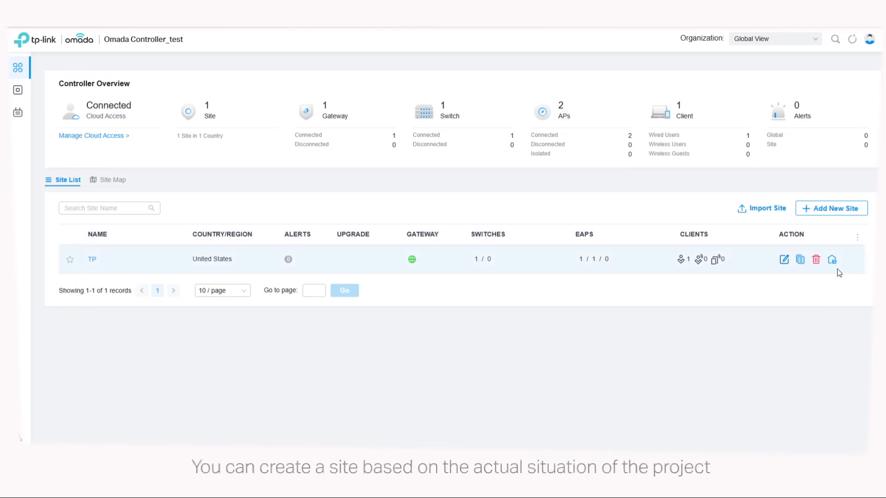
Add a site named Subsidiary in Hong Kong, China, with time zone UTC+08:00, Office scenario, device username admin and the device account password.
{"action": "left_click", "coordinate": [833, 210]}
{"action": "left_click", "coordinate": [416, 91]}
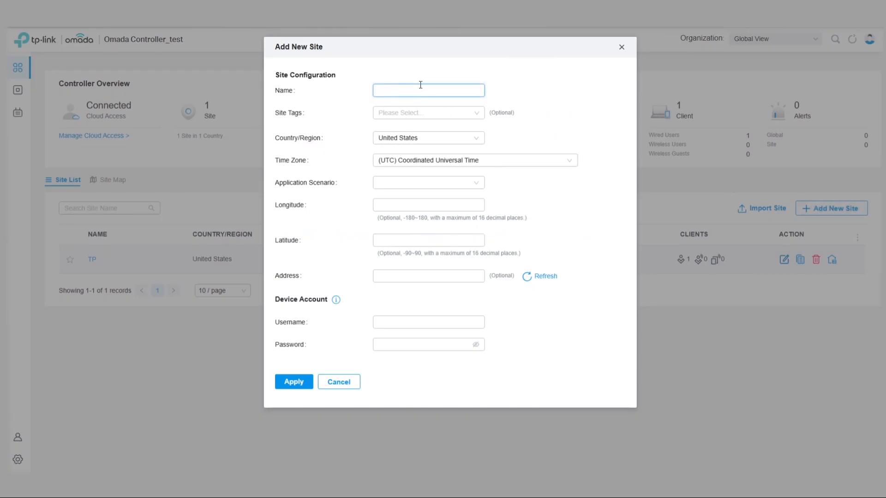
{"action": "type", "text": "Subsidiary"}
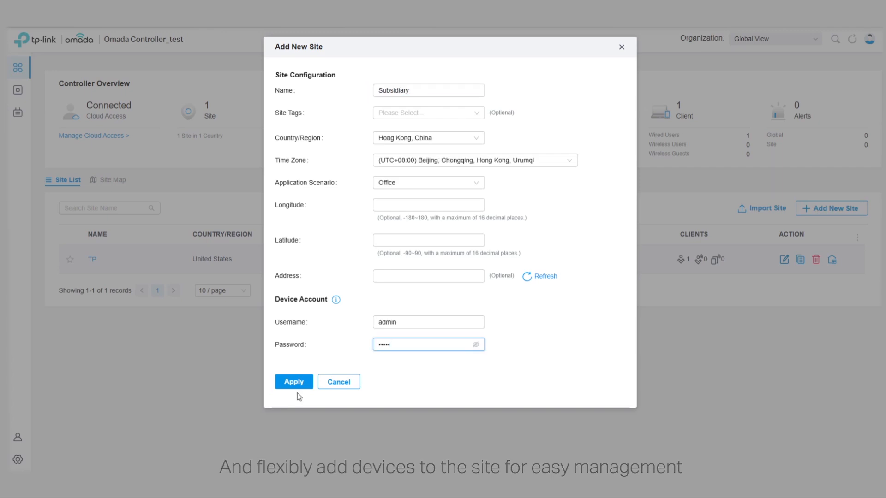
{"action": "left_click", "coordinate": [294, 382]}
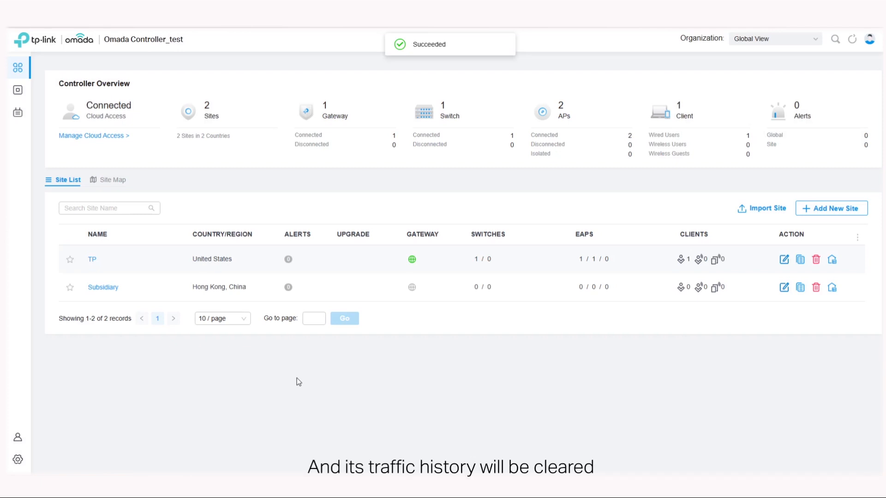
Switch from the Global View to the TP site and show its device list.
{"action": "left_click", "coordinate": [776, 38]}
{"action": "left_click", "coordinate": [743, 76]}
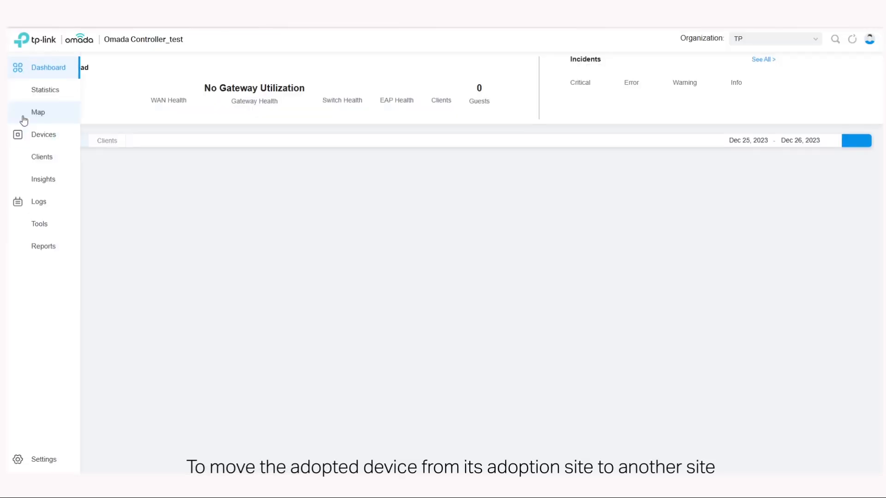
{"action": "left_click", "coordinate": [55, 135]}
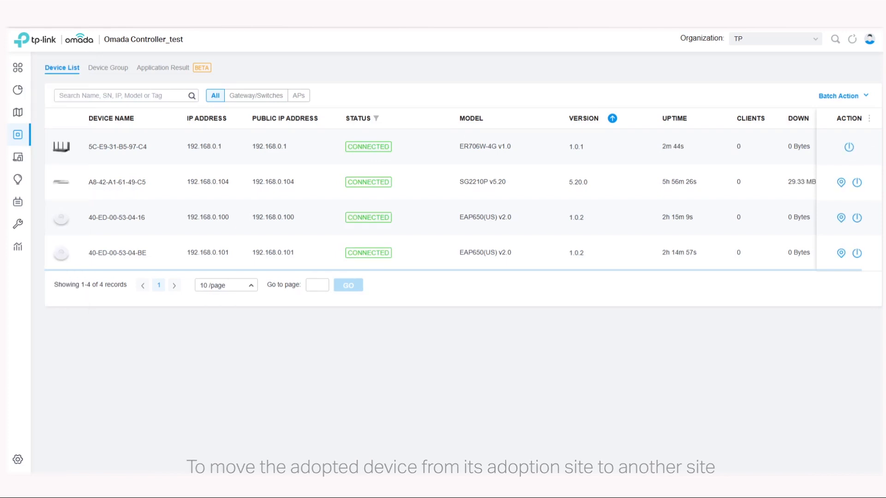
Move the ER706W-4G gateway from the TP site to the Subsidiary site and switch to the destination site.
{"action": "left_click", "coordinate": [268, 148]}
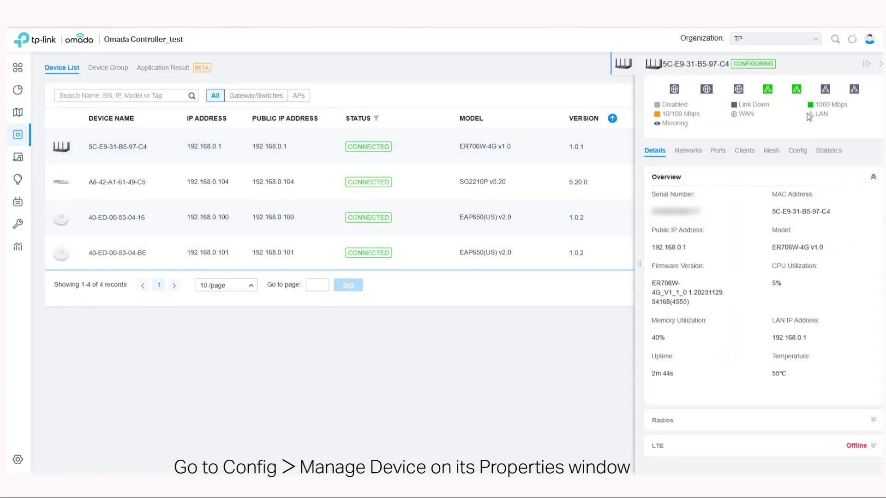
{"action": "left_click", "coordinate": [797, 151]}
{"action": "scroll", "coordinate": [824, 274], "scroll_direction": "down", "scroll_amount": 3}
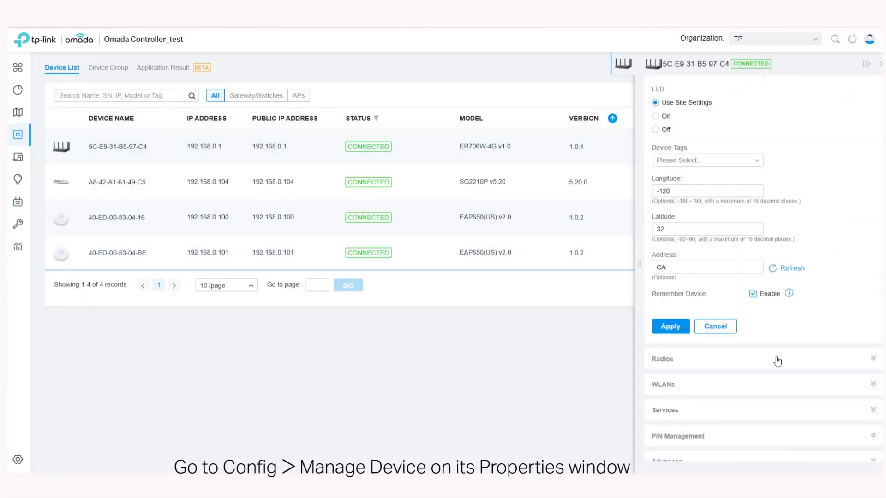
{"action": "scroll", "coordinate": [701, 457], "scroll_direction": "down", "scroll_amount": 2}
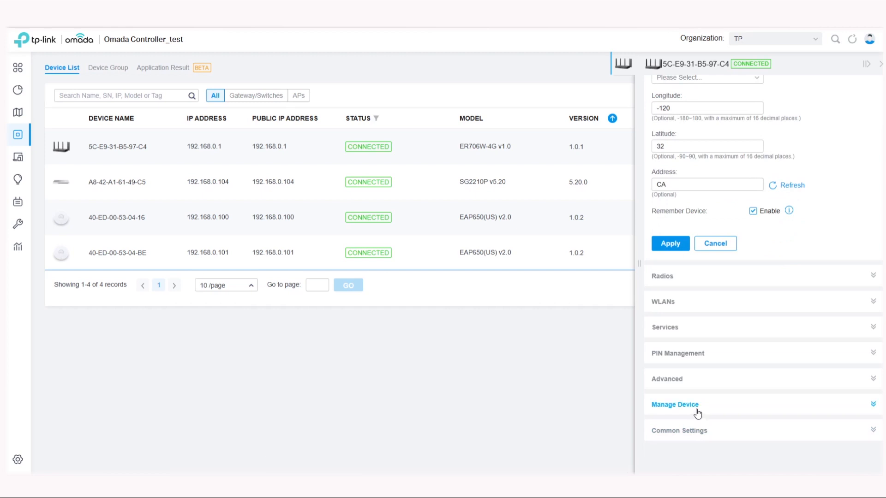
{"action": "left_click", "coordinate": [698, 414]}
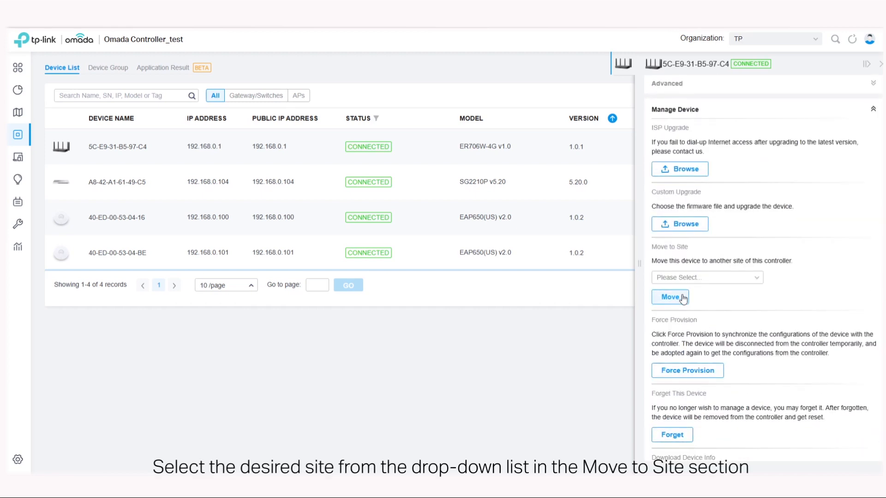
{"action": "left_click", "coordinate": [689, 279]}
{"action": "left_click", "coordinate": [674, 331]}
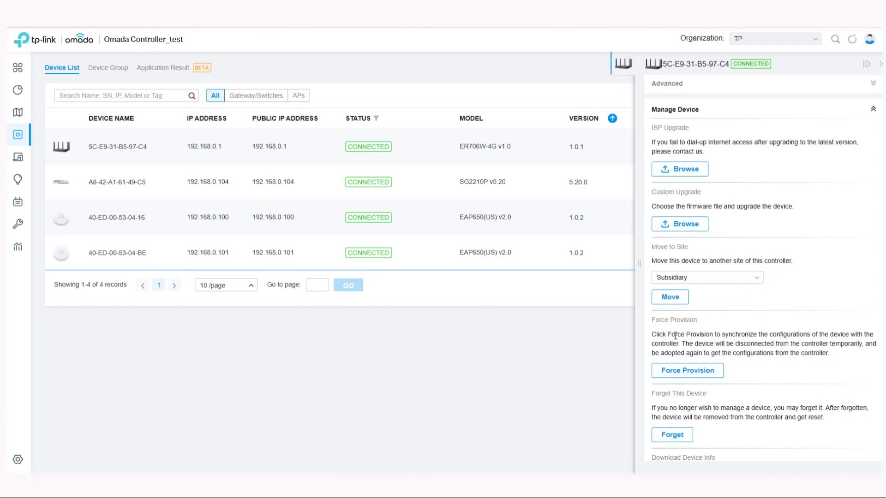
{"action": "left_click", "coordinate": [670, 297]}
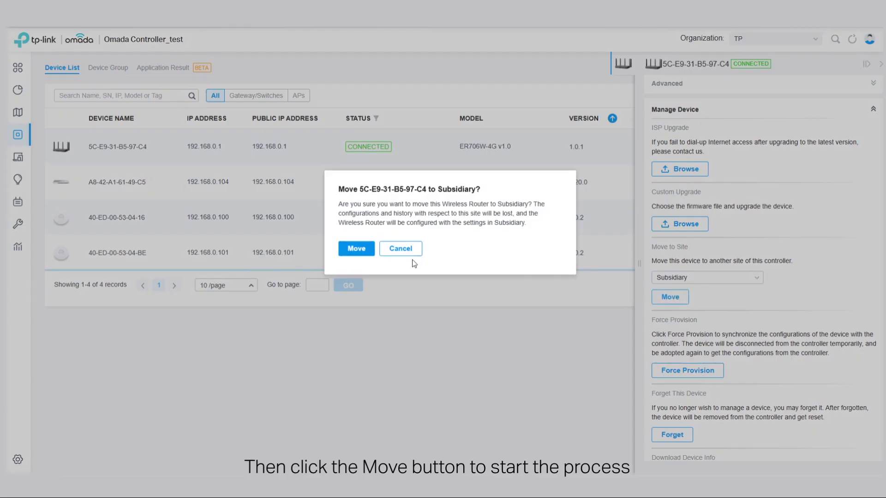
{"action": "left_click", "coordinate": [367, 253]}
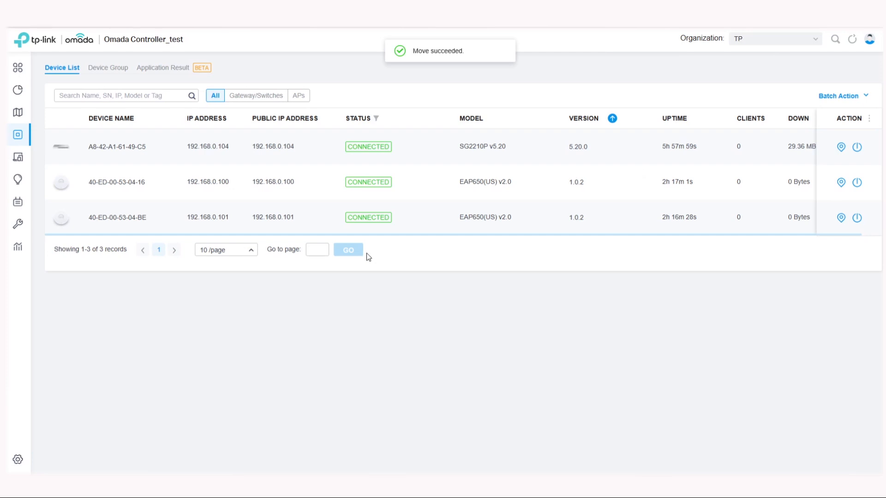
{"action": "left_click", "coordinate": [780, 41]}
{"action": "left_click", "coordinate": [744, 113]}
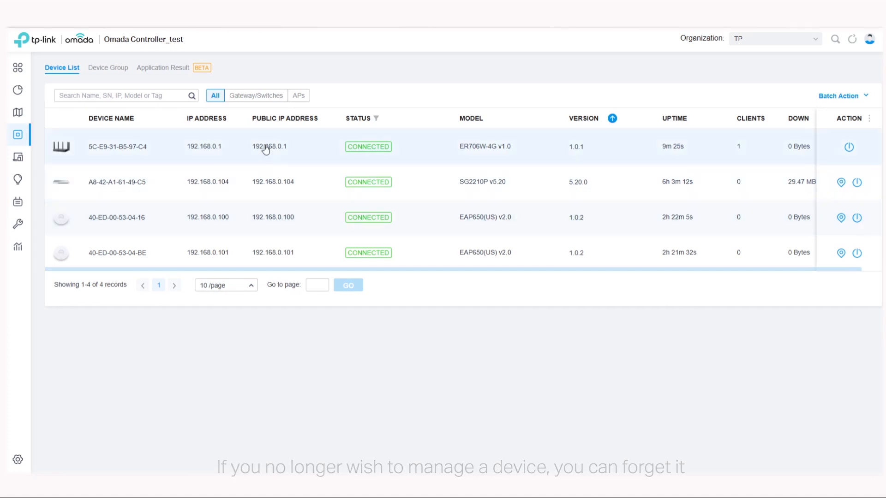
Forget the ER706W-4G gateway in the TP site's device list through its Manage Device settings.
{"action": "left_click", "coordinate": [415, 148]}
{"action": "left_click", "coordinate": [798, 151]}
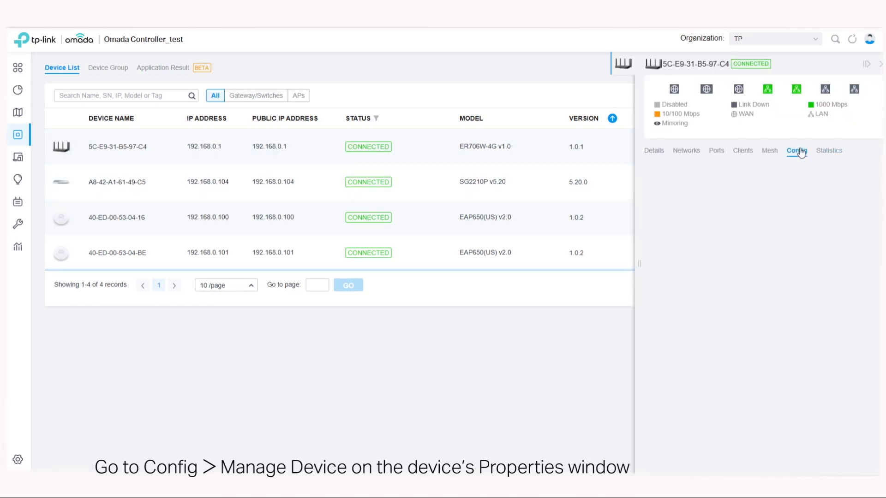
{"action": "scroll", "coordinate": [760, 323], "scroll_direction": "down", "scroll_amount": 5}
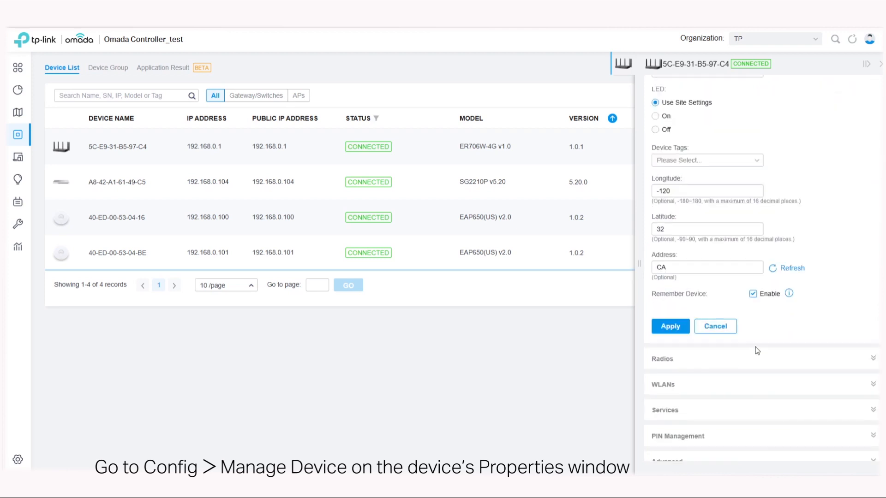
{"action": "left_click", "coordinate": [716, 405]}
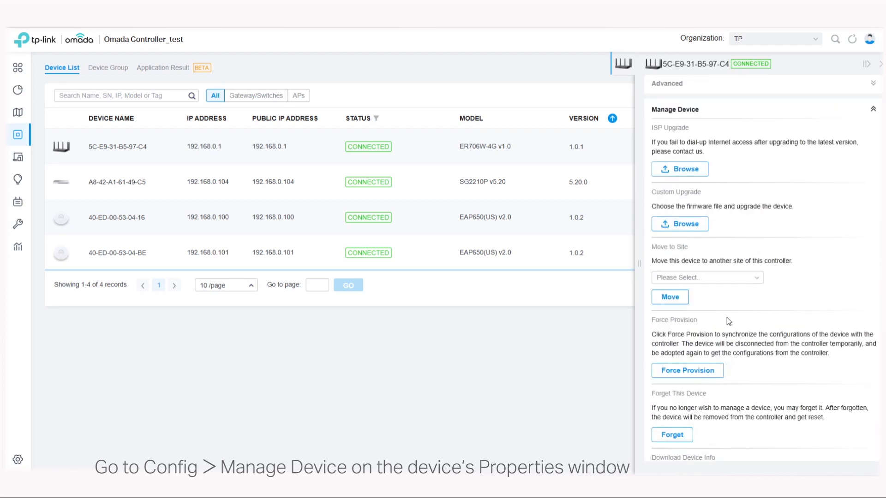
{"action": "scroll", "coordinate": [727, 318], "scroll_direction": "down", "scroll_amount": 2}
{"action": "left_click", "coordinate": [672, 342]}
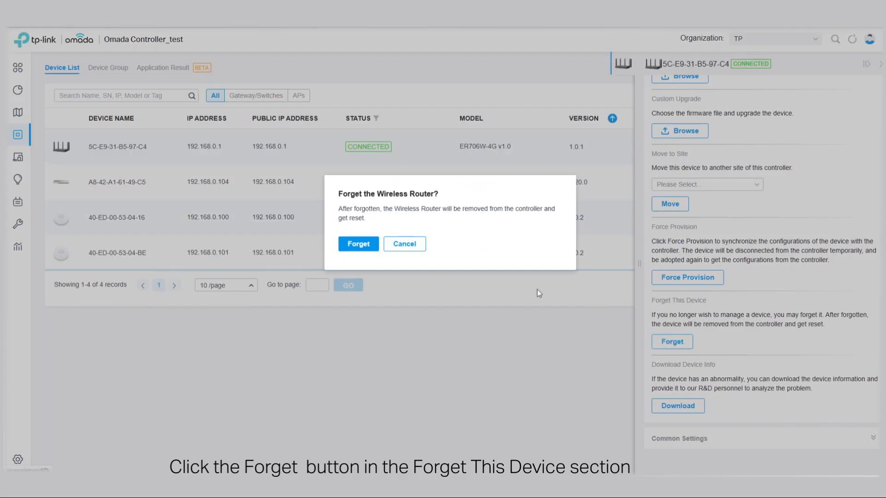
{"action": "left_click", "coordinate": [359, 245]}
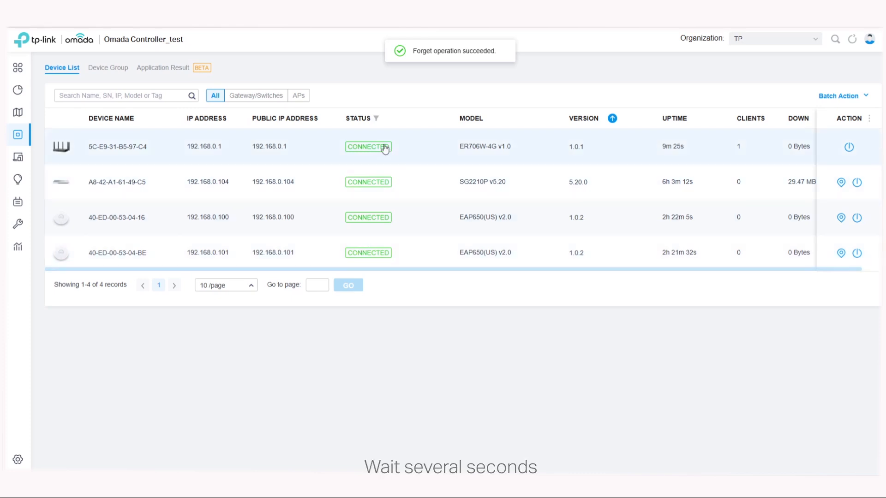
Forget the SG2210P switch in the TP site through its Manage Device settings.
{"action": "left_click", "coordinate": [424, 189]}
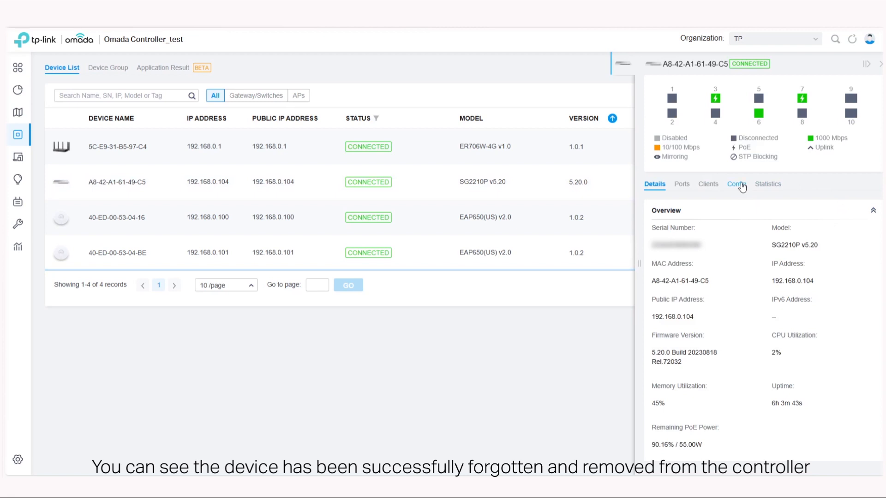
{"action": "left_click", "coordinate": [738, 184]}
{"action": "scroll", "coordinate": [782, 300], "scroll_direction": "down", "scroll_amount": 5}
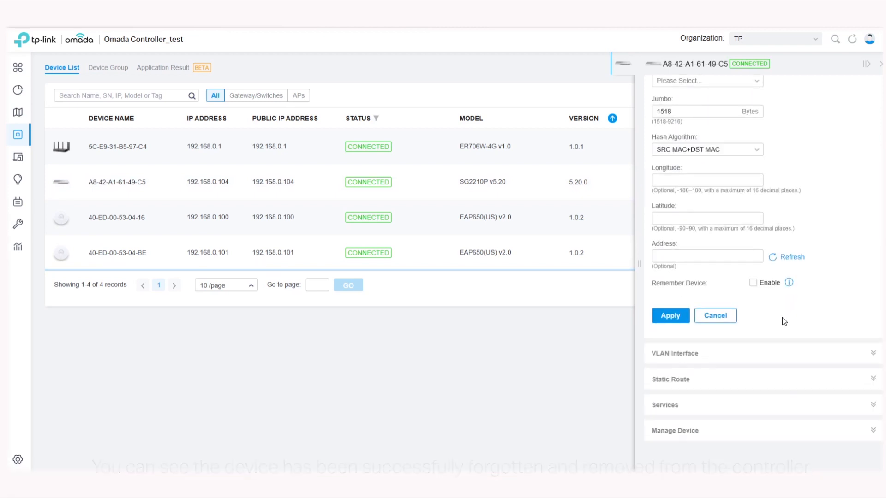
{"action": "left_click", "coordinate": [695, 431]}
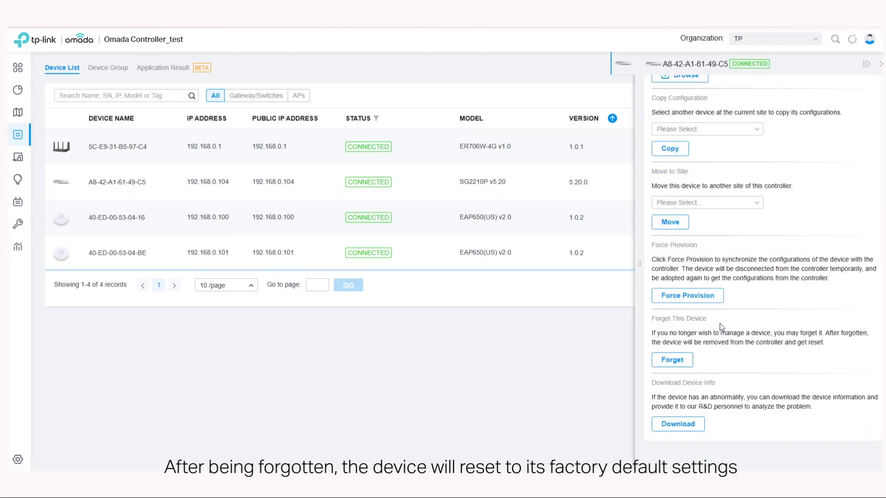
{"action": "left_click", "coordinate": [675, 361]}
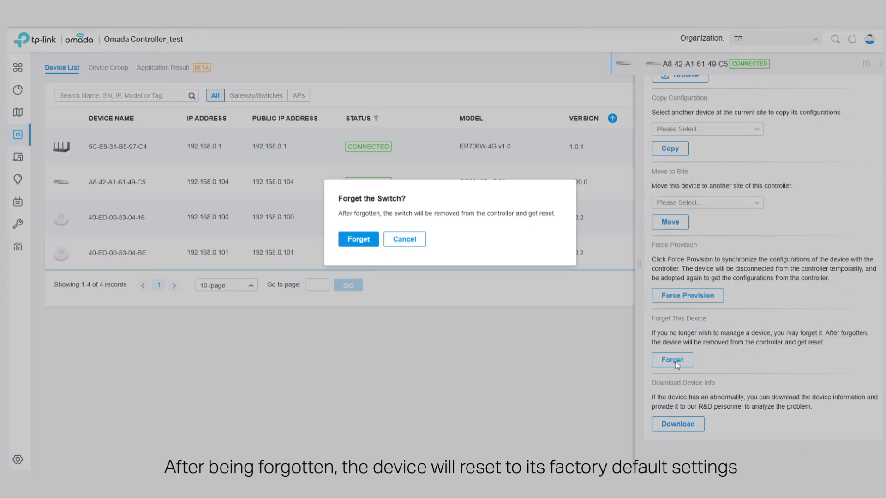
{"action": "left_click", "coordinate": [371, 240]}
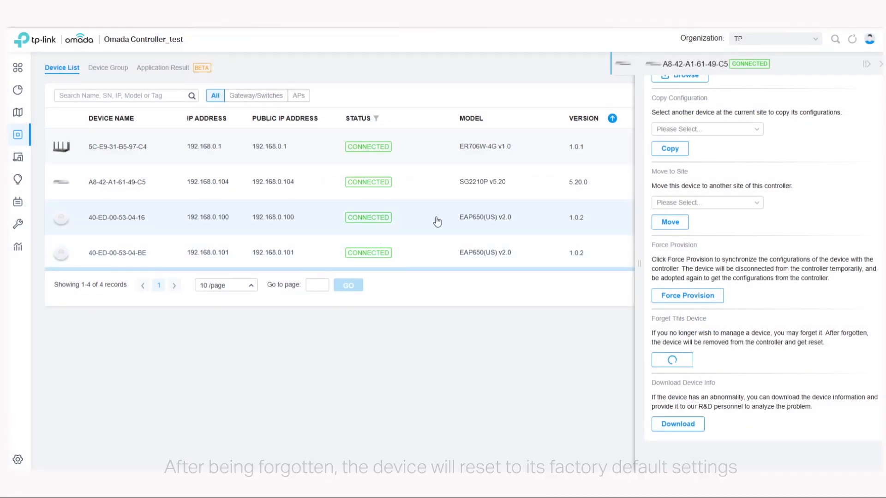